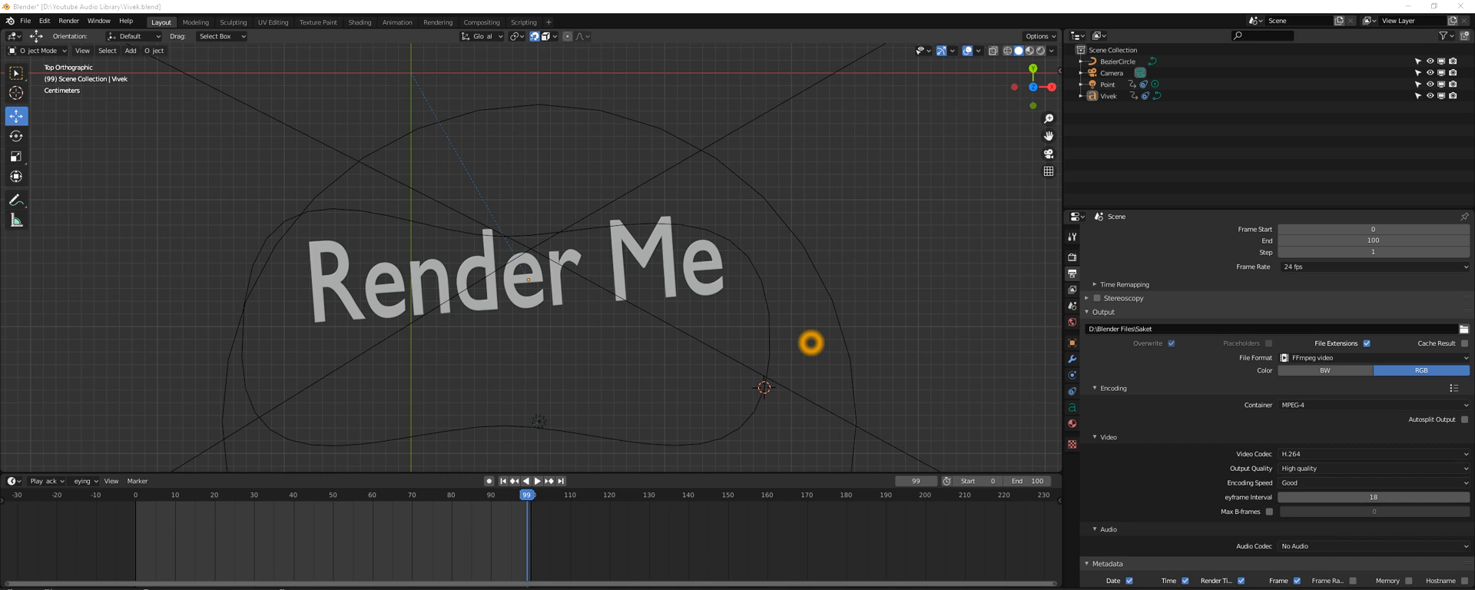
Select the Render Me text object in the Outliner, hide it in the viewport and make it visible again.
left_click(671, 292)
left_click(1126, 62)
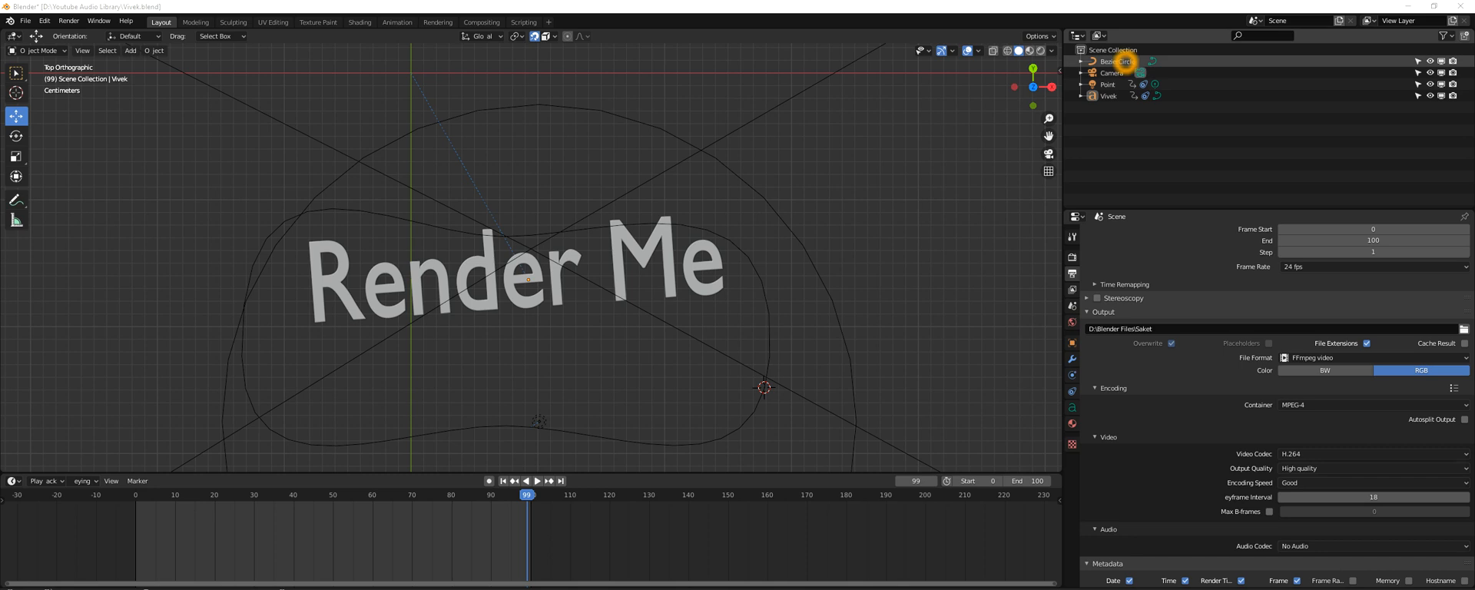
left_click(1113, 73)
left_click(1111, 93)
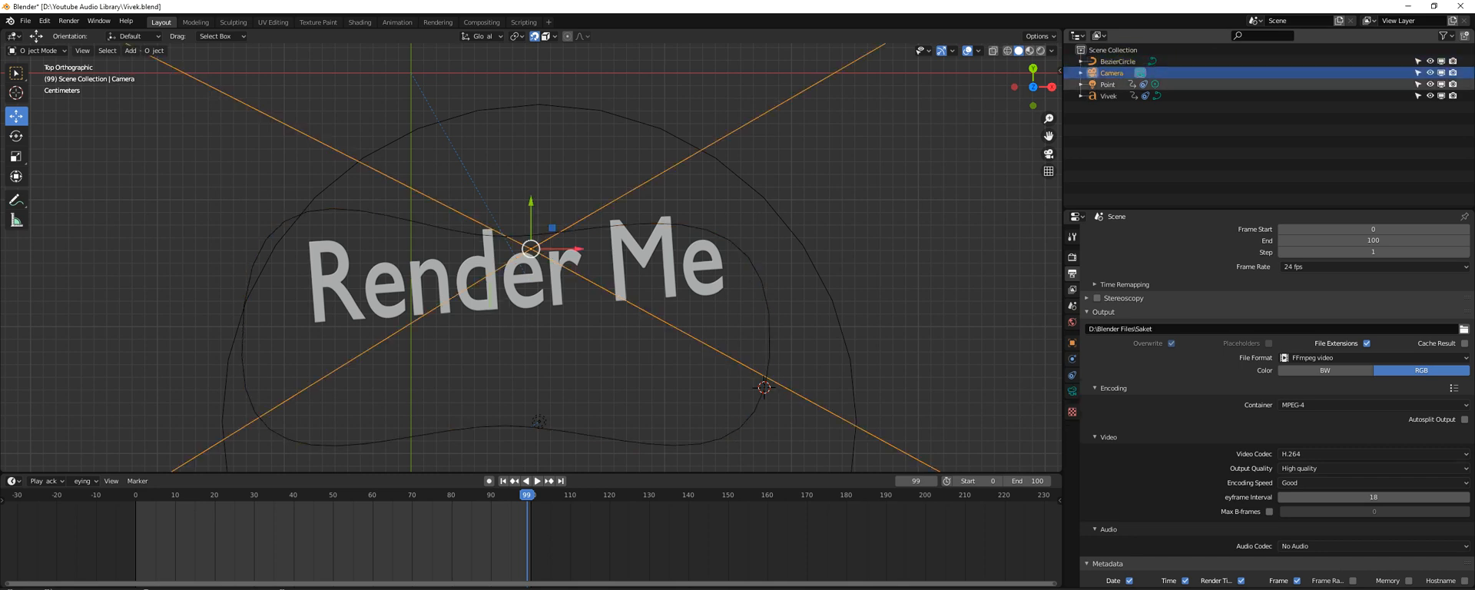
left_click(1114, 96)
left_click(1450, 55)
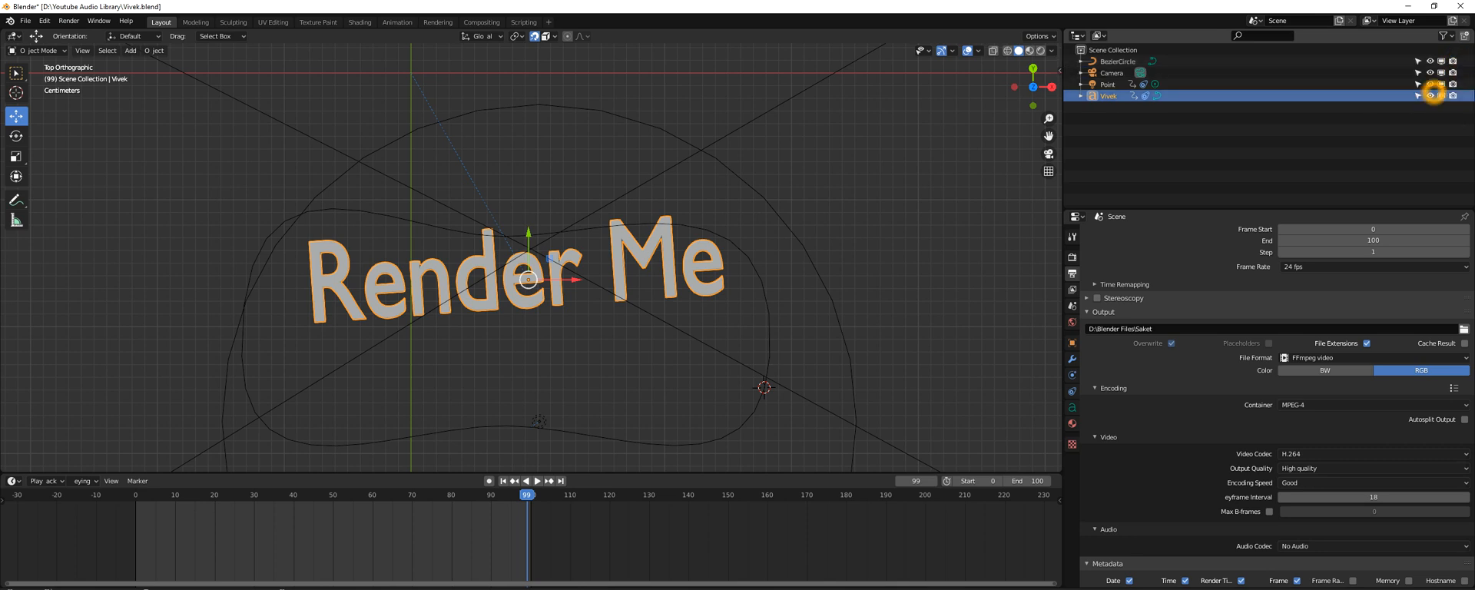
left_click(1431, 97)
left_click(1431, 96)
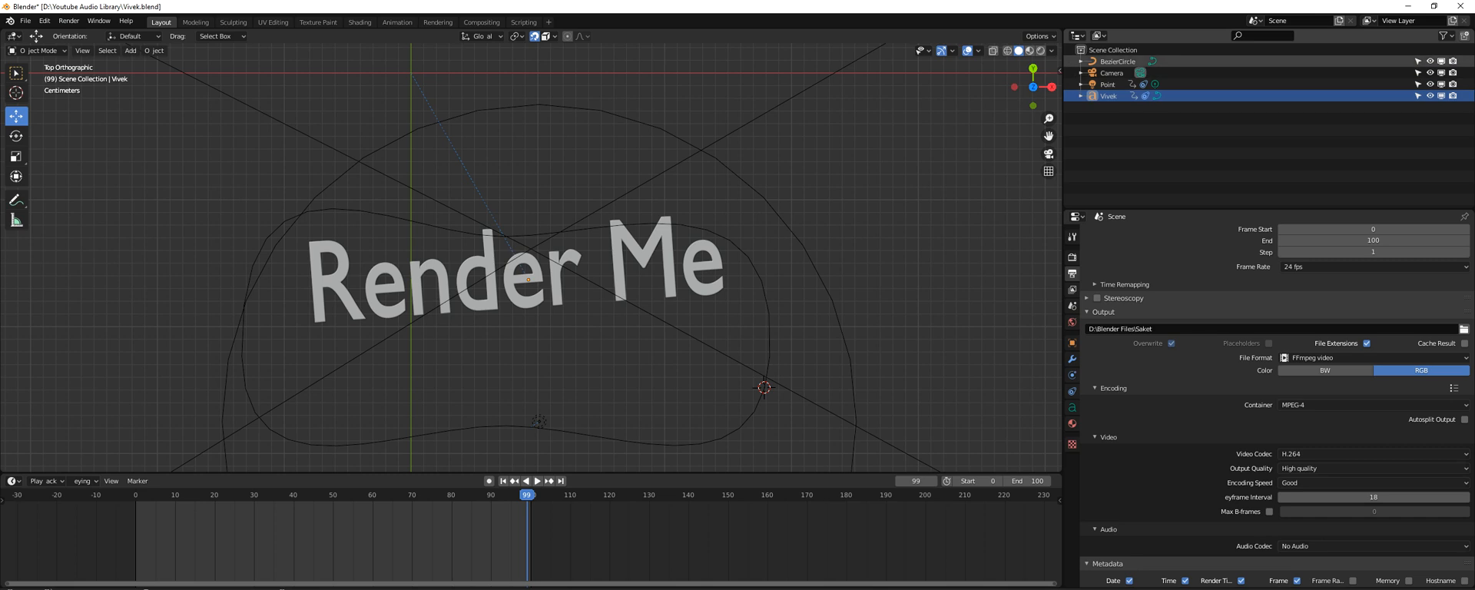
Set the Outliner filter's restriction toggles to include the selectable, hide in viewport, disable in viewports and disable in renders columns.
left_click(1444, 35)
left_click(1365, 72)
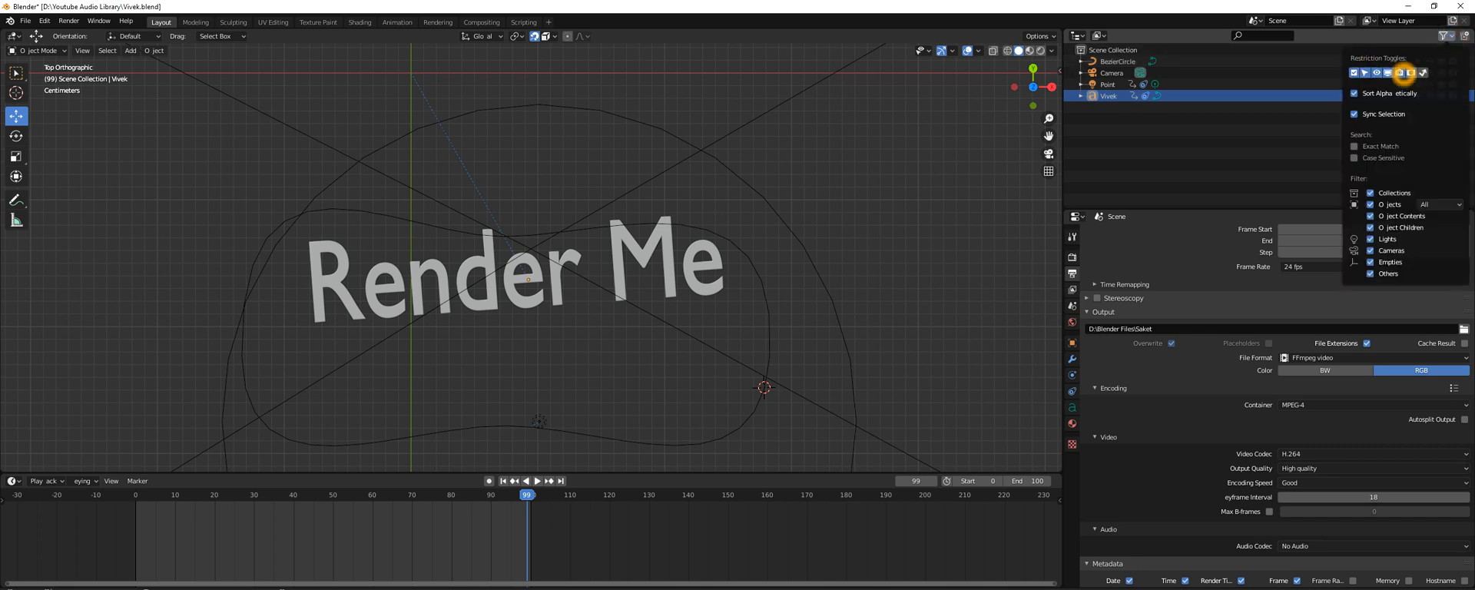
left_click(1387, 72)
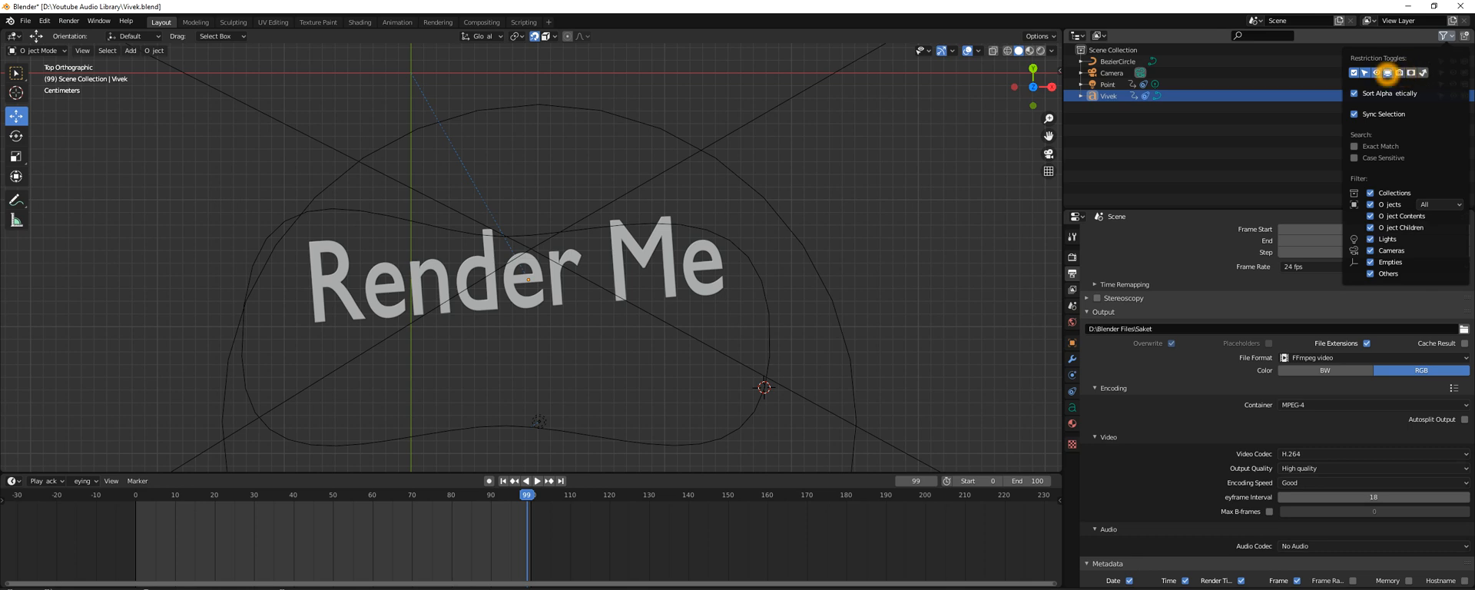
left_click(1355, 72)
left_click(1327, 108)
left_click(1452, 36)
left_click(1364, 72)
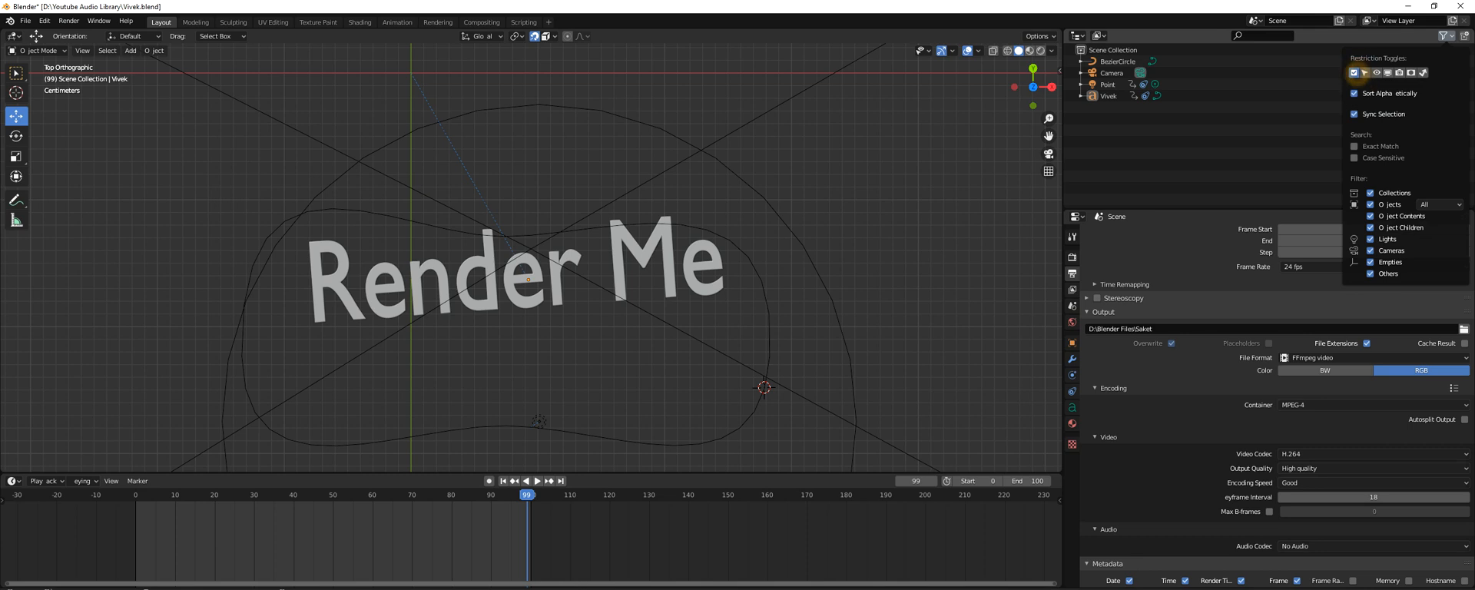
left_click(1376, 72)
left_click(1388, 72)
left_click(1399, 72)
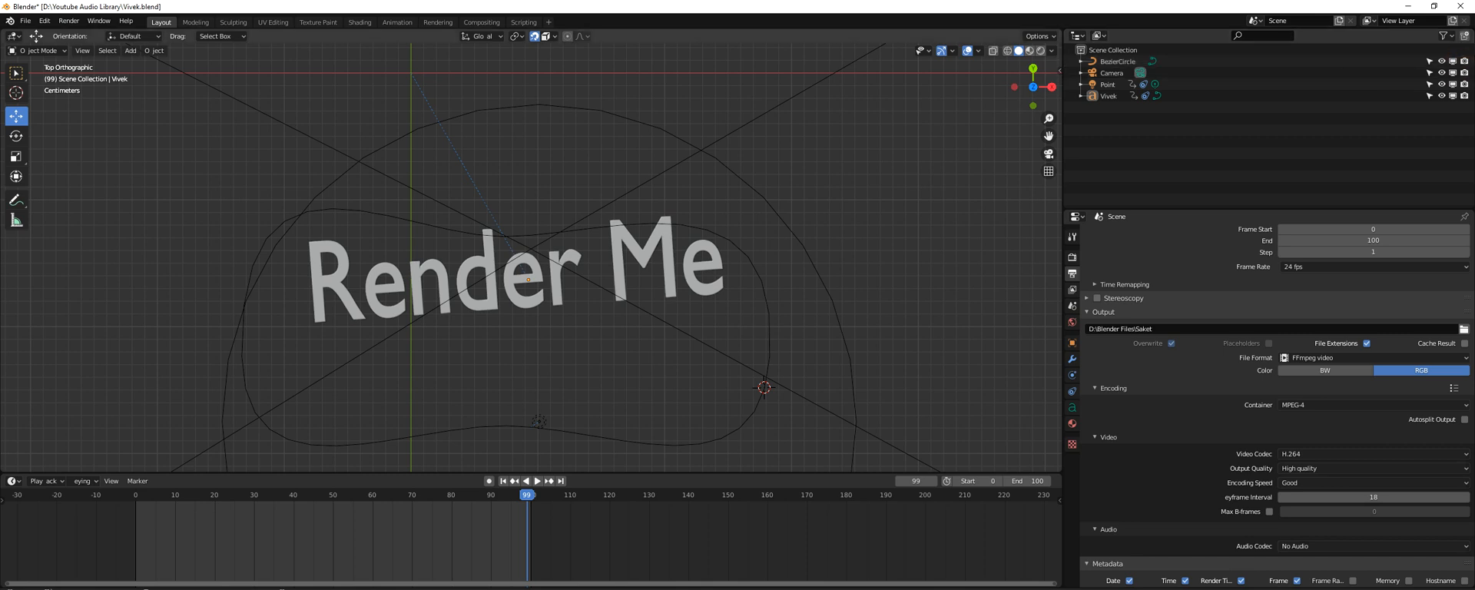
Hide the Render Me text from the 3D view and reveal it again.
left_click(878, 308)
left_click(686, 278)
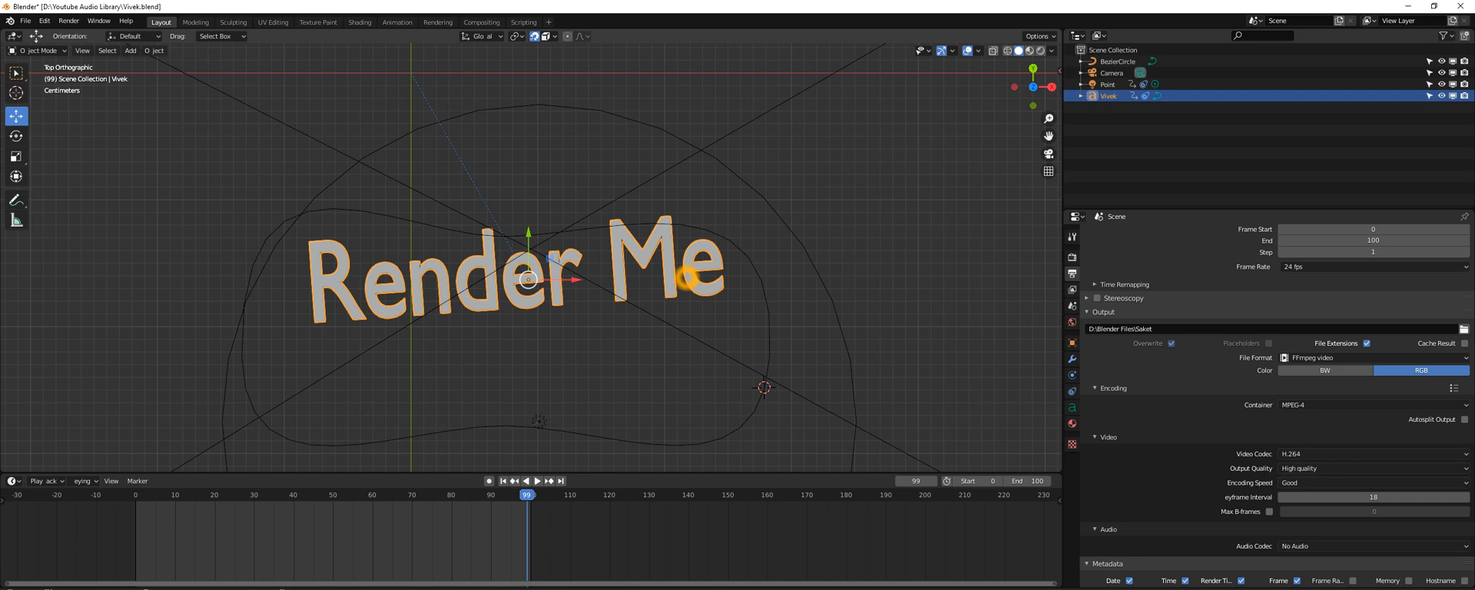
key("h")
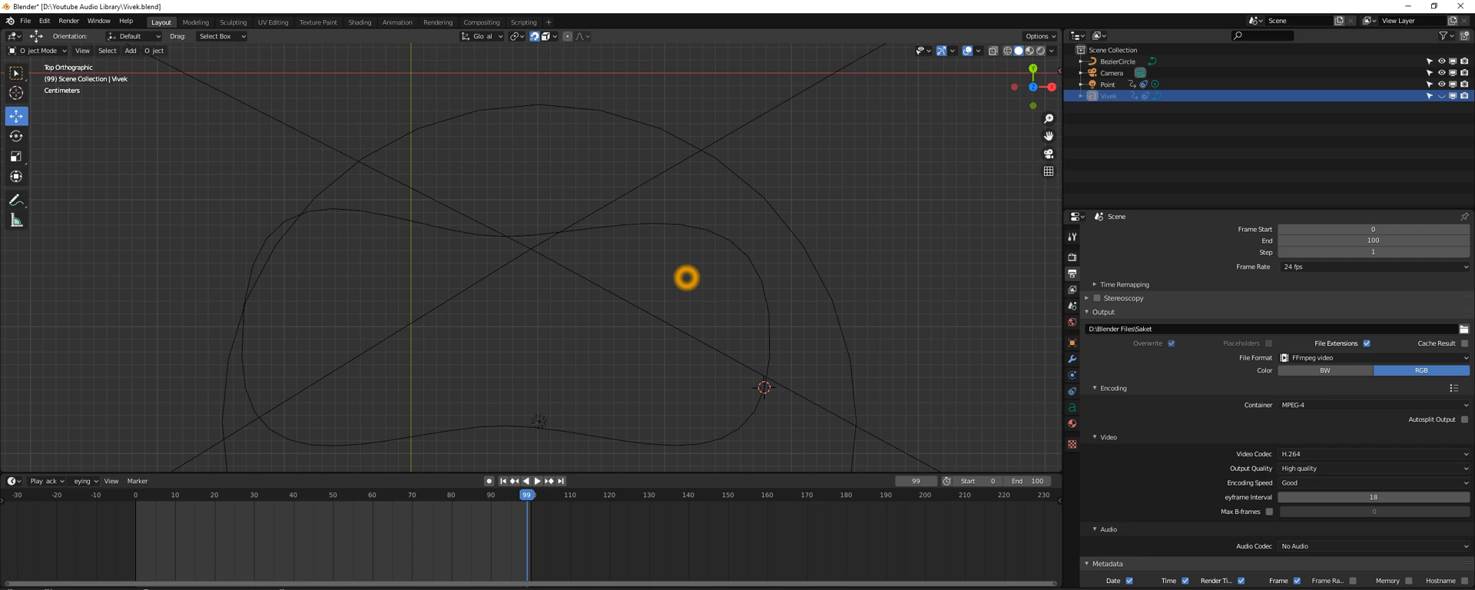
key("alt+h")
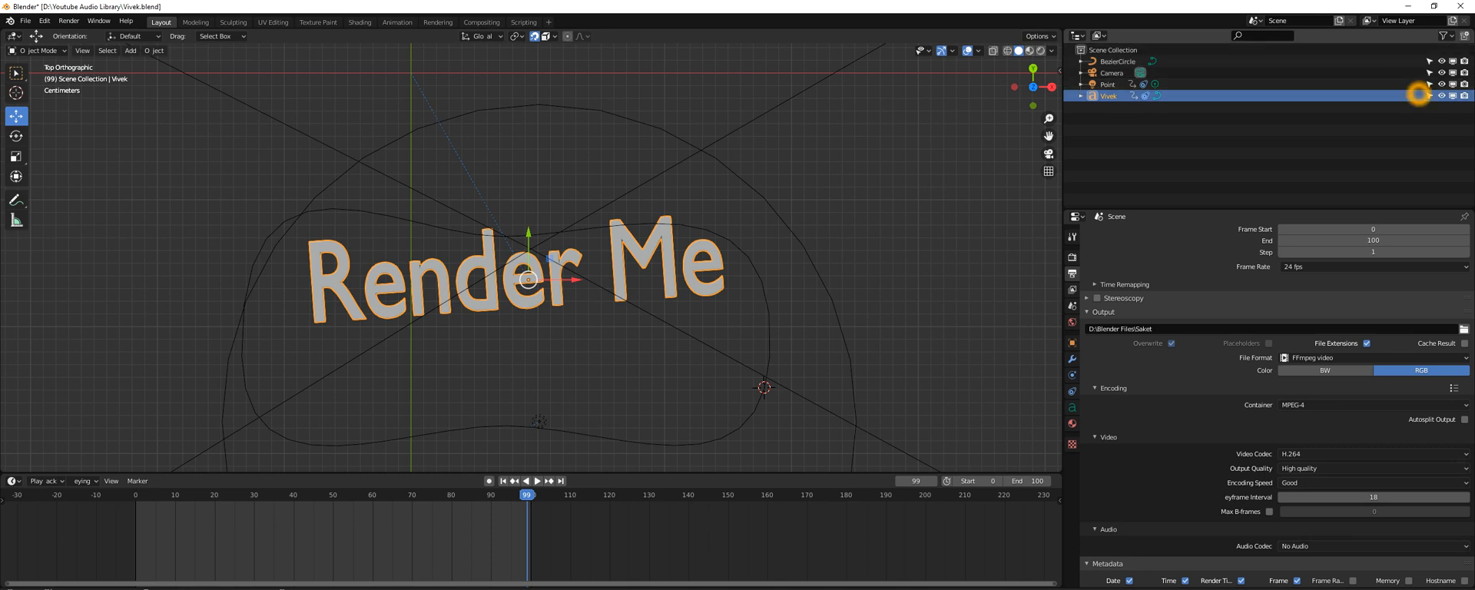
In the text's object properties, try the None and Verts instancing options, and set instancing back to Faces.
left_click(1073, 343)
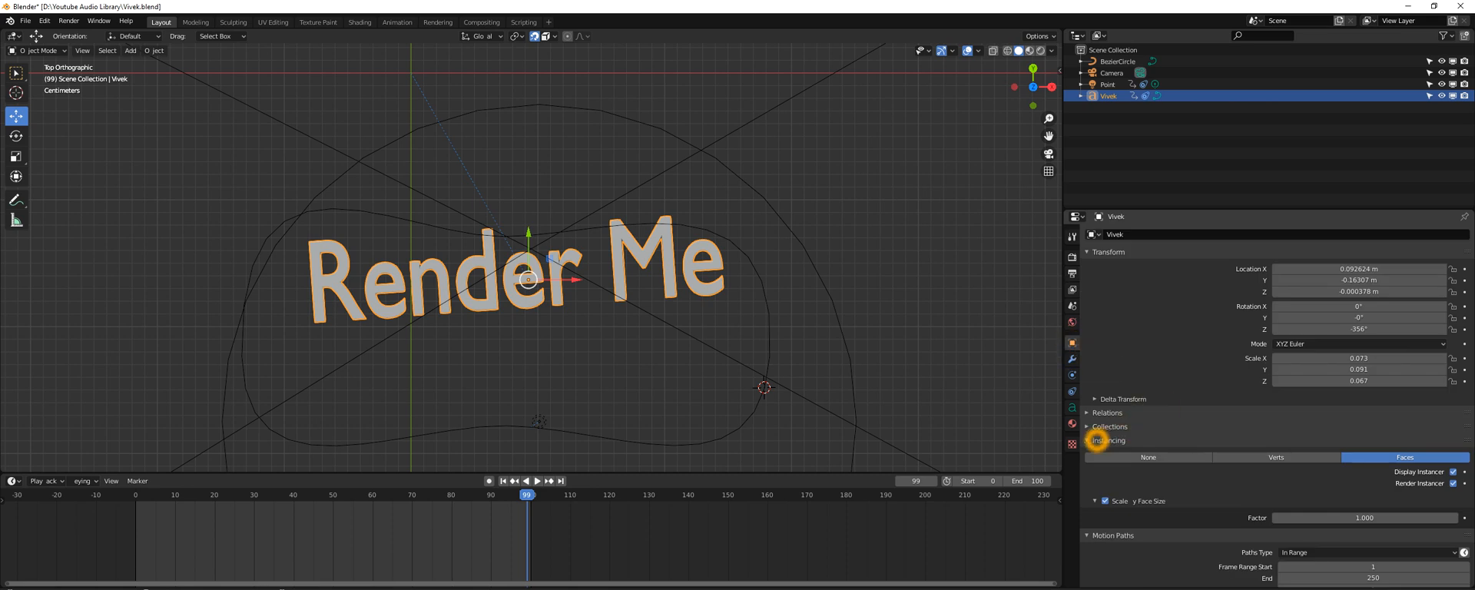
left_click(1124, 458)
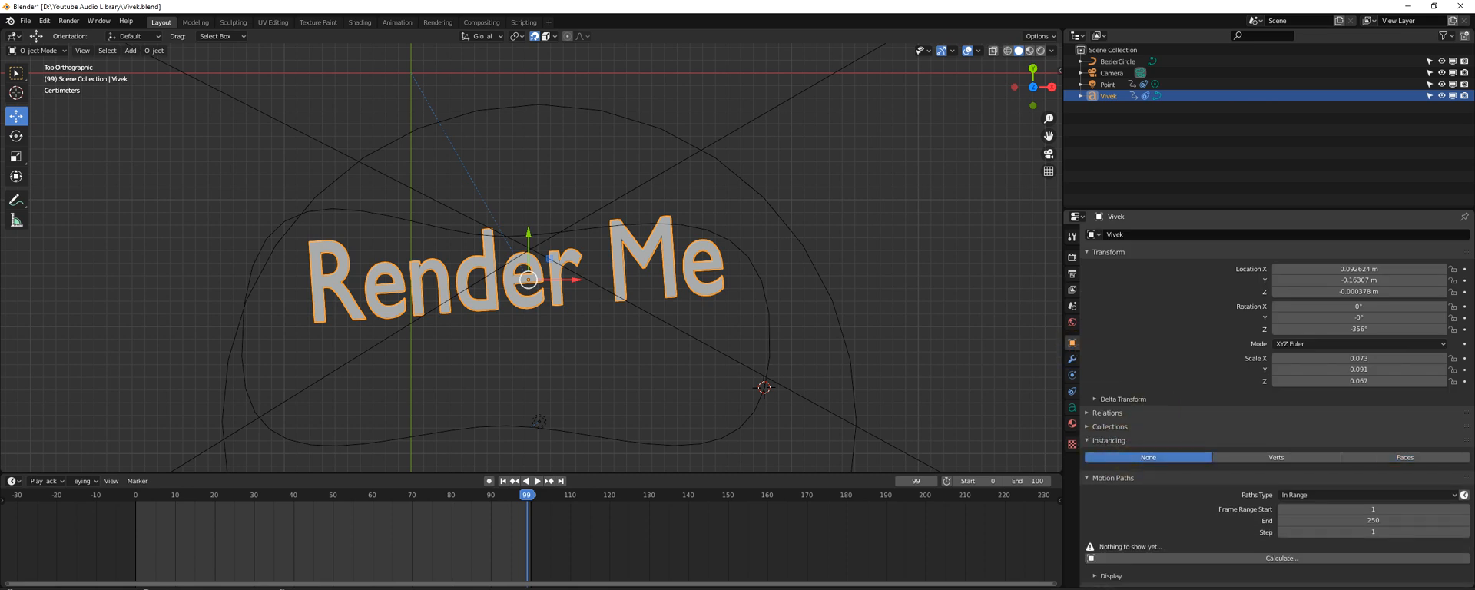
left_click(1088, 440)
left_click(1088, 440)
left_click(1255, 457)
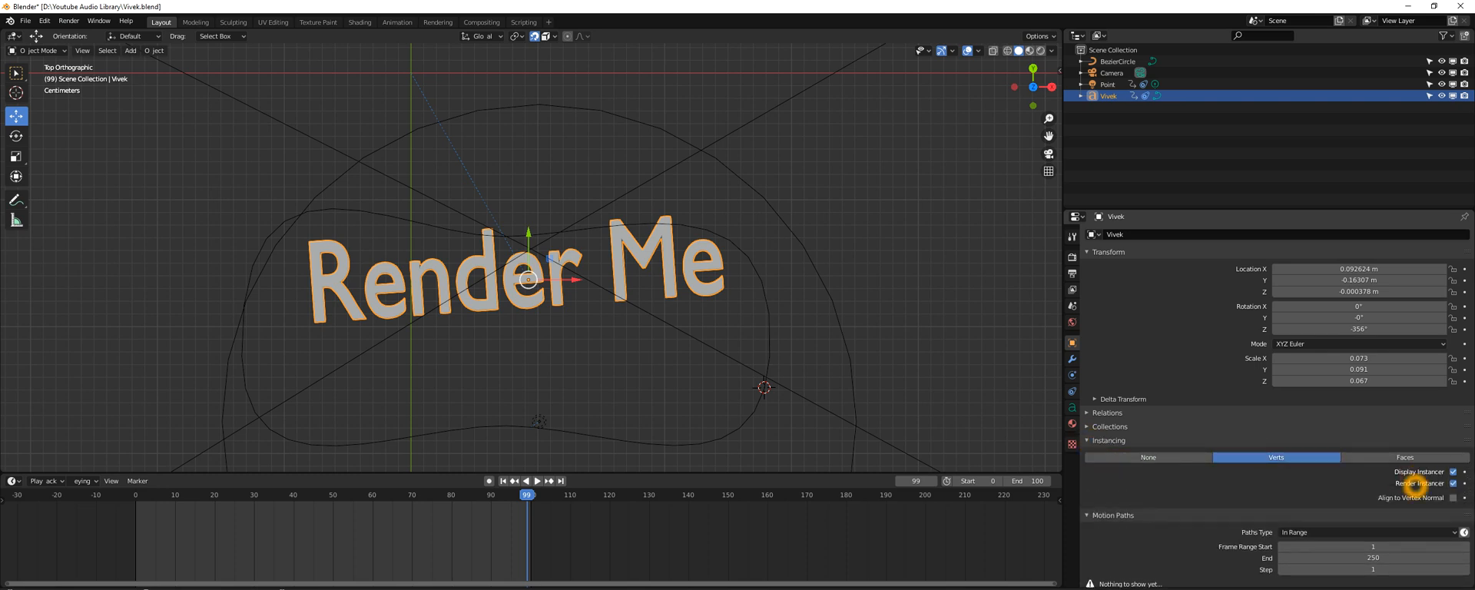
left_click(1406, 458)
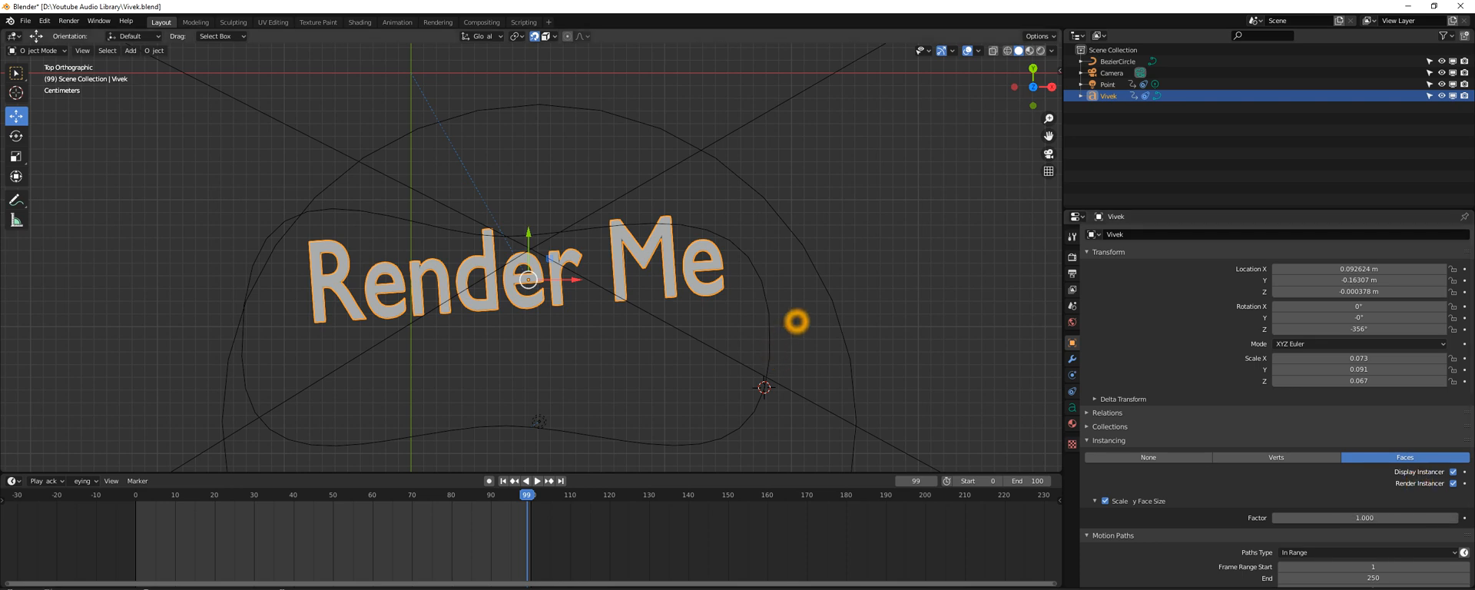
Preview the text animation in Rendered shading up to frame 65, and return the viewport to Solid shading.
key("z")
left_click(796, 252)
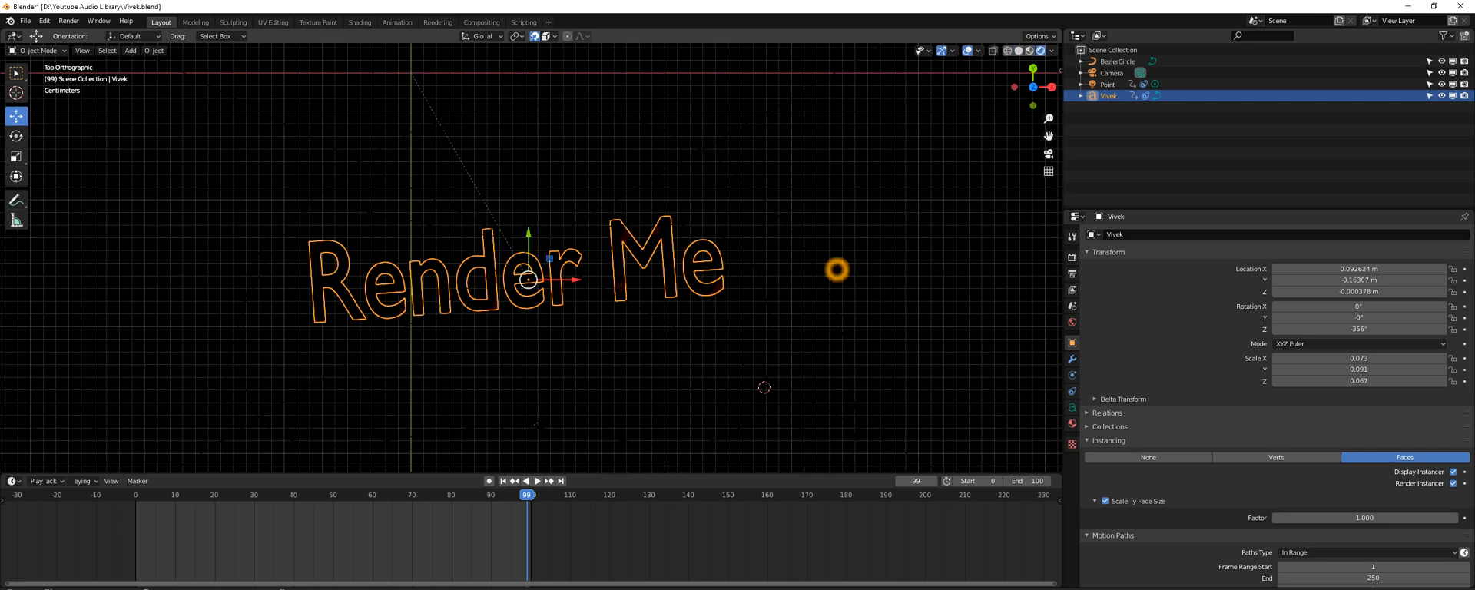
left_click(832, 270)
left_click(538, 481)
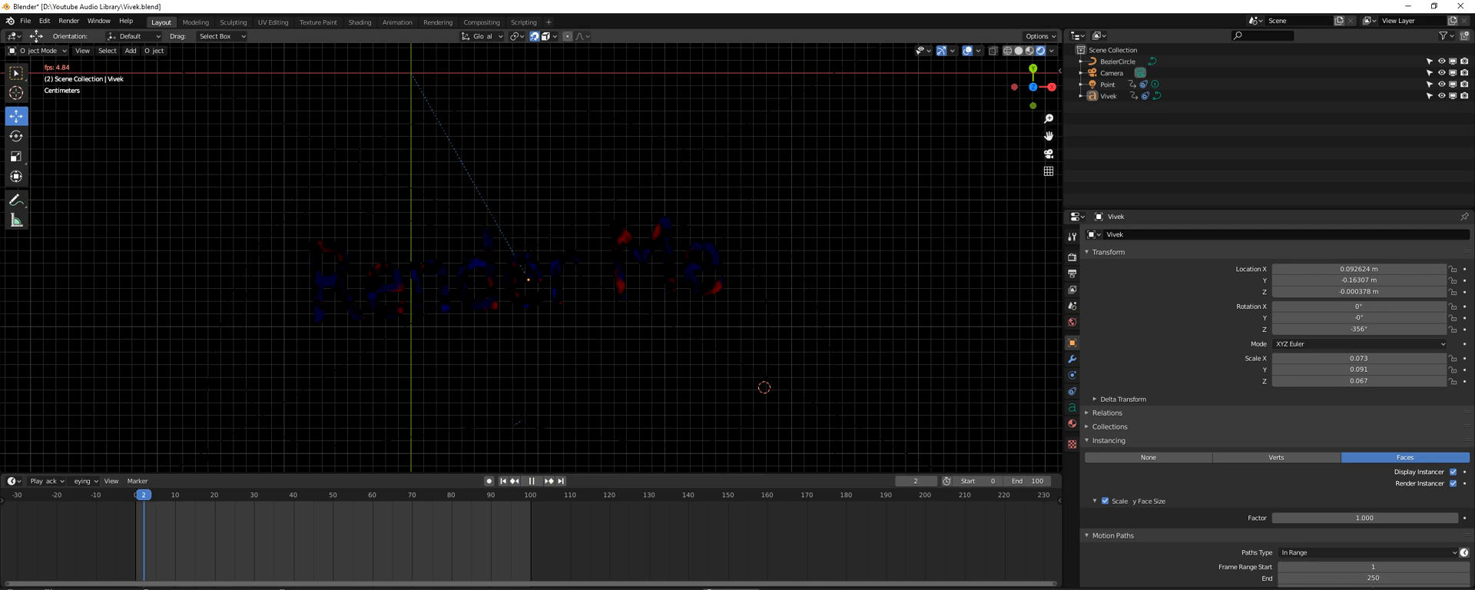
scroll(531, 257, "up", 1)
scroll(531, 256, "up", 2)
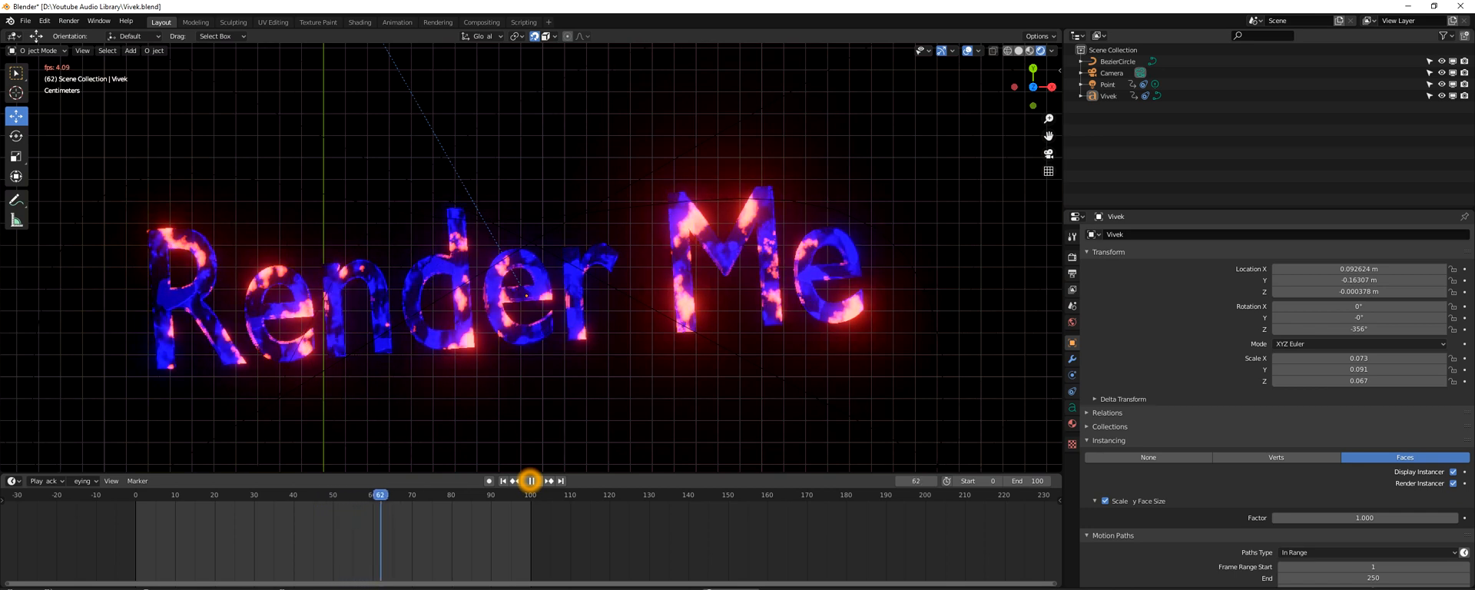
left_click(531, 481)
left_click(925, 366)
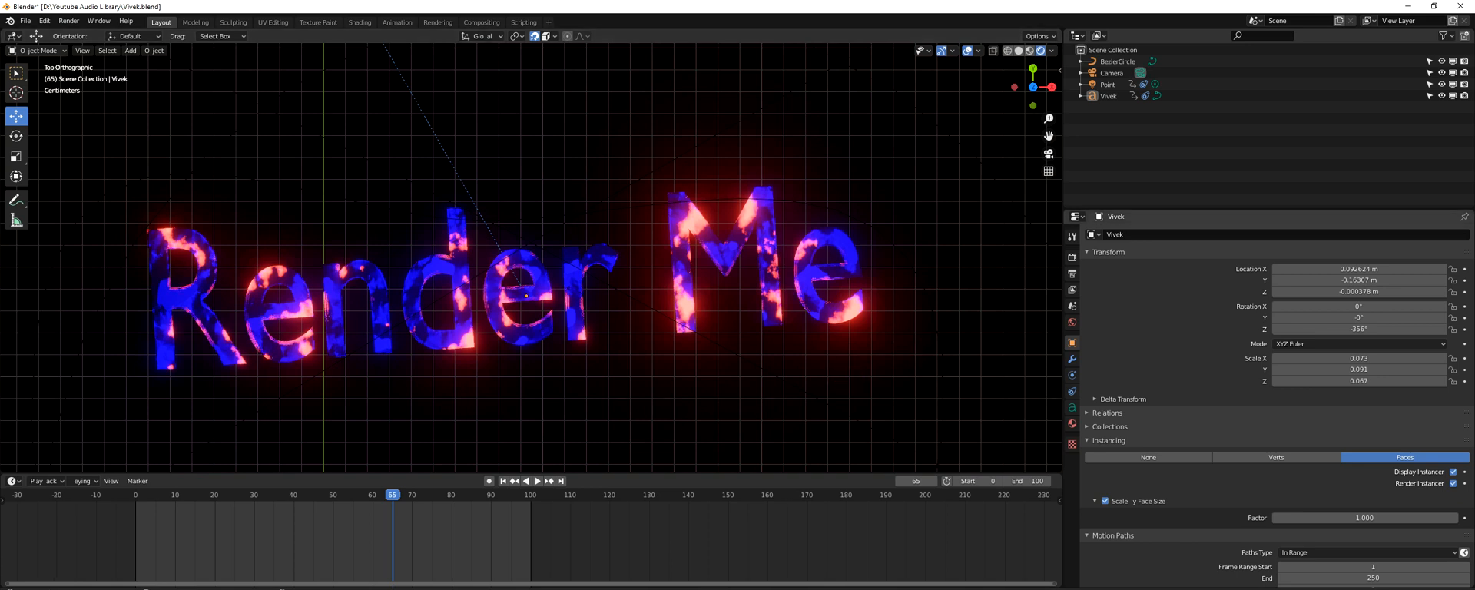
key("z")
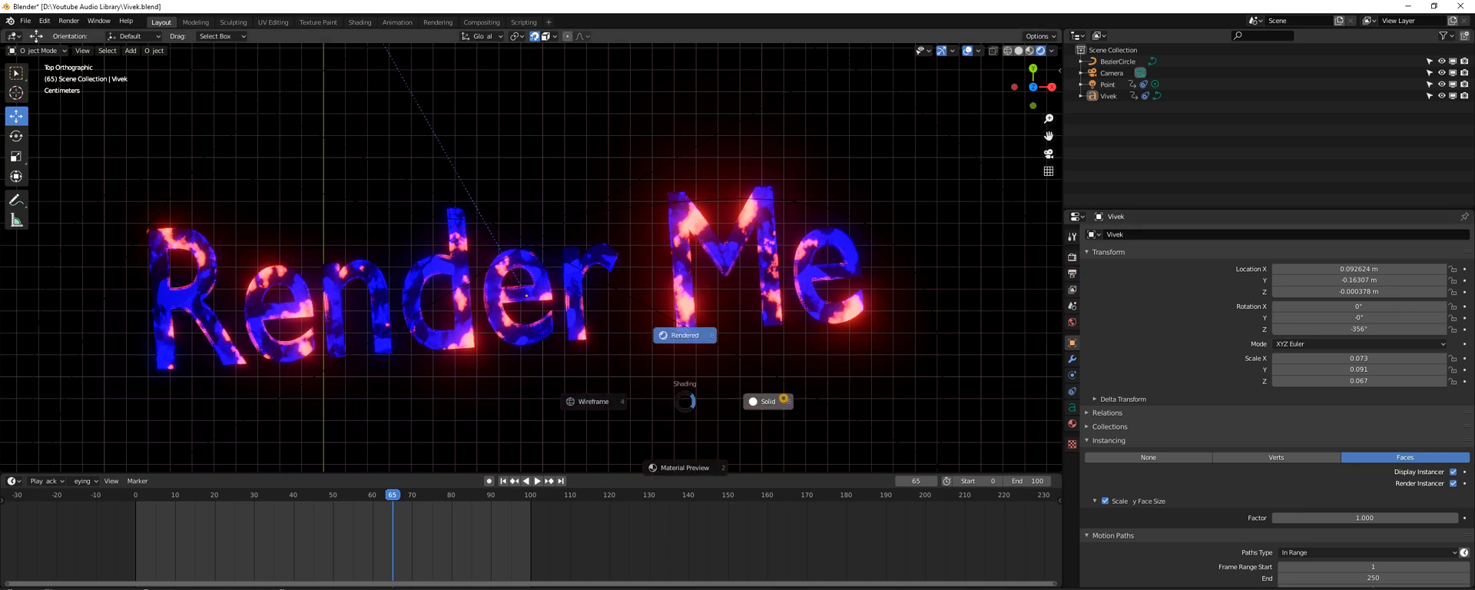
left_click(779, 399)
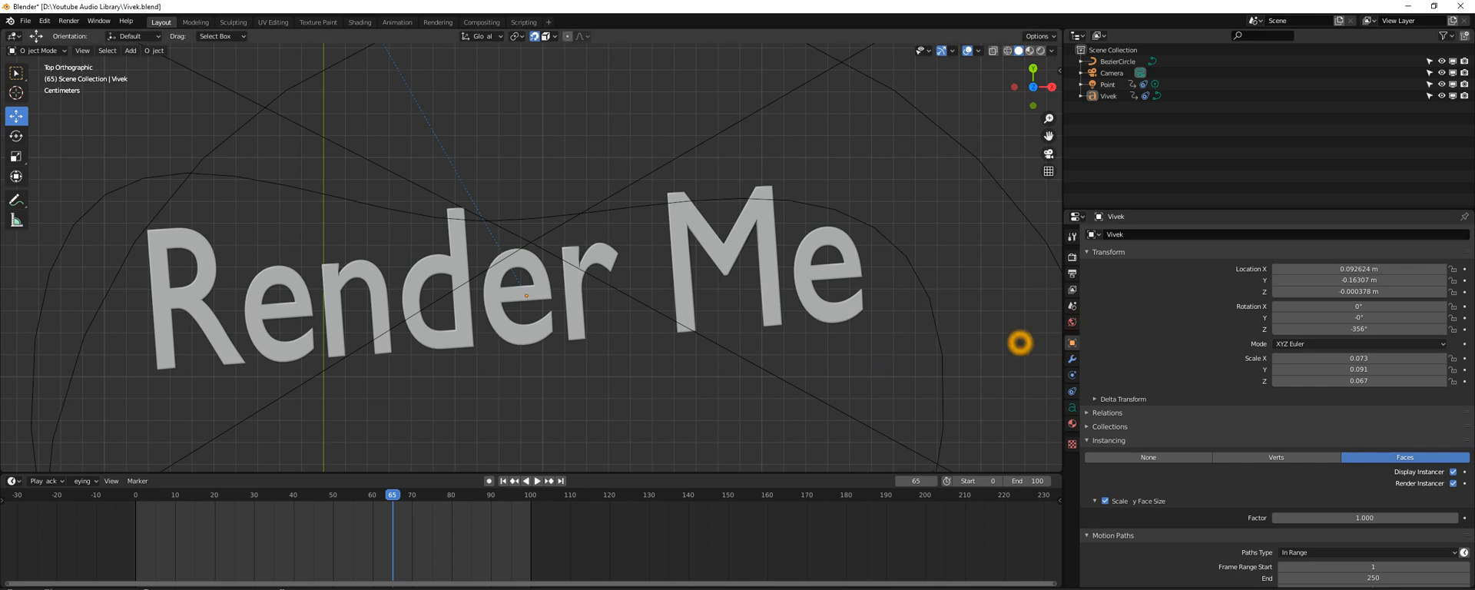
Examine the text from the side in orthographic view and return to the top view.
key("grave")
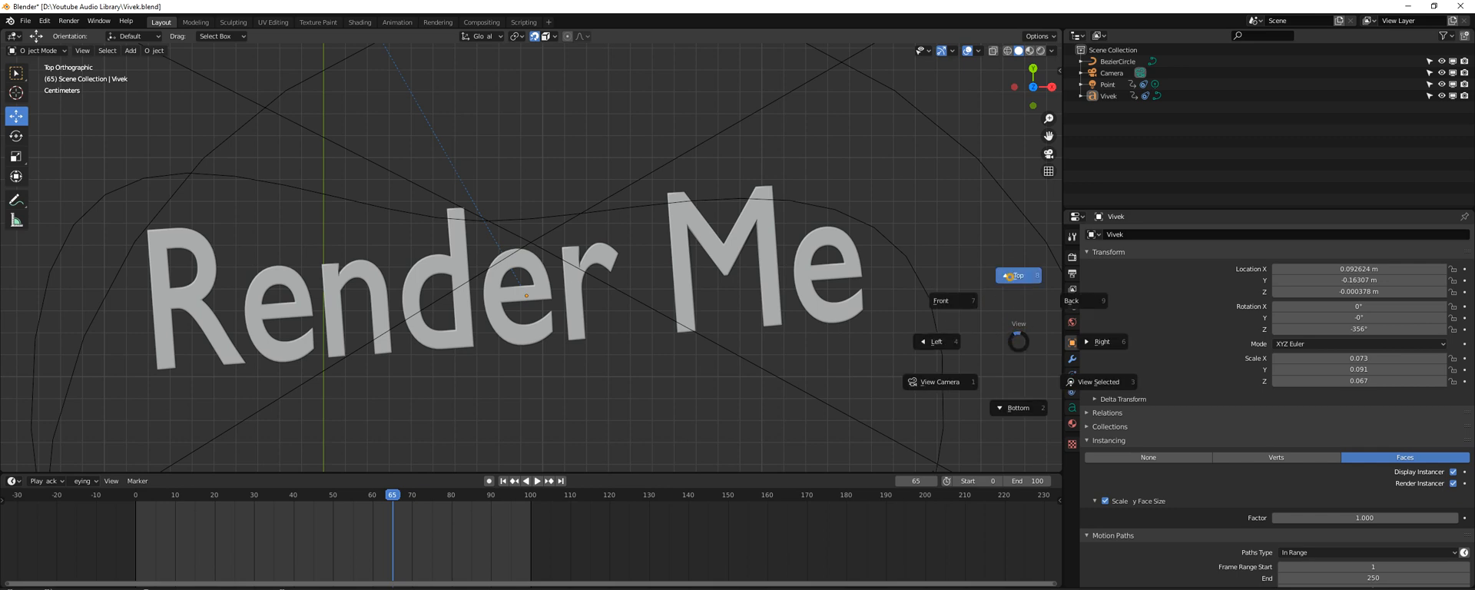
left_click(1010, 278)
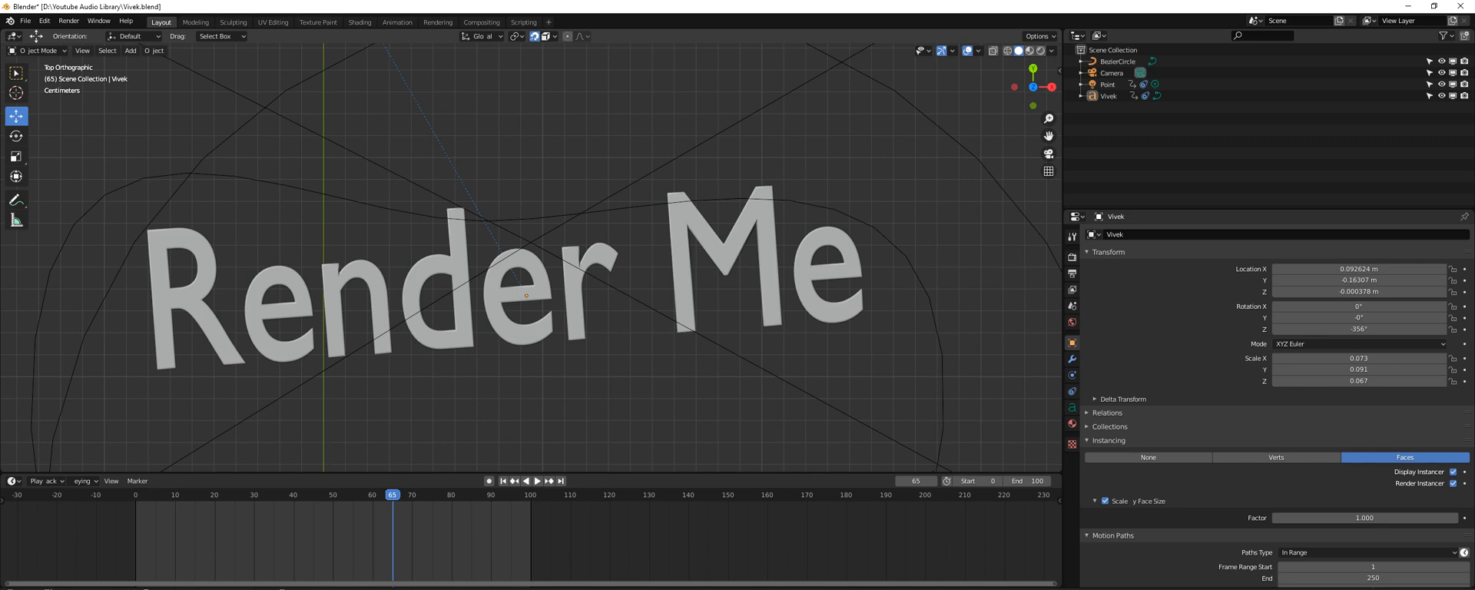
key("grave")
left_click(905, 247)
key("grave")
left_click(999, 247)
key("grave")
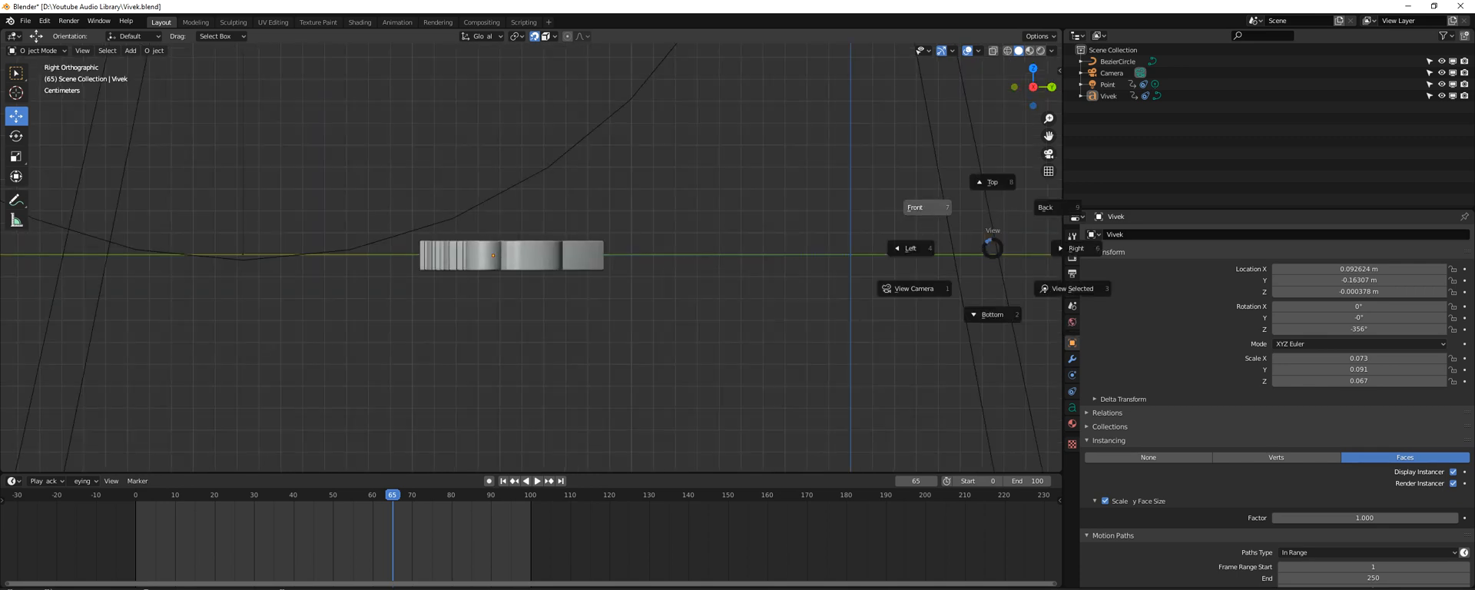
left_click(984, 187)
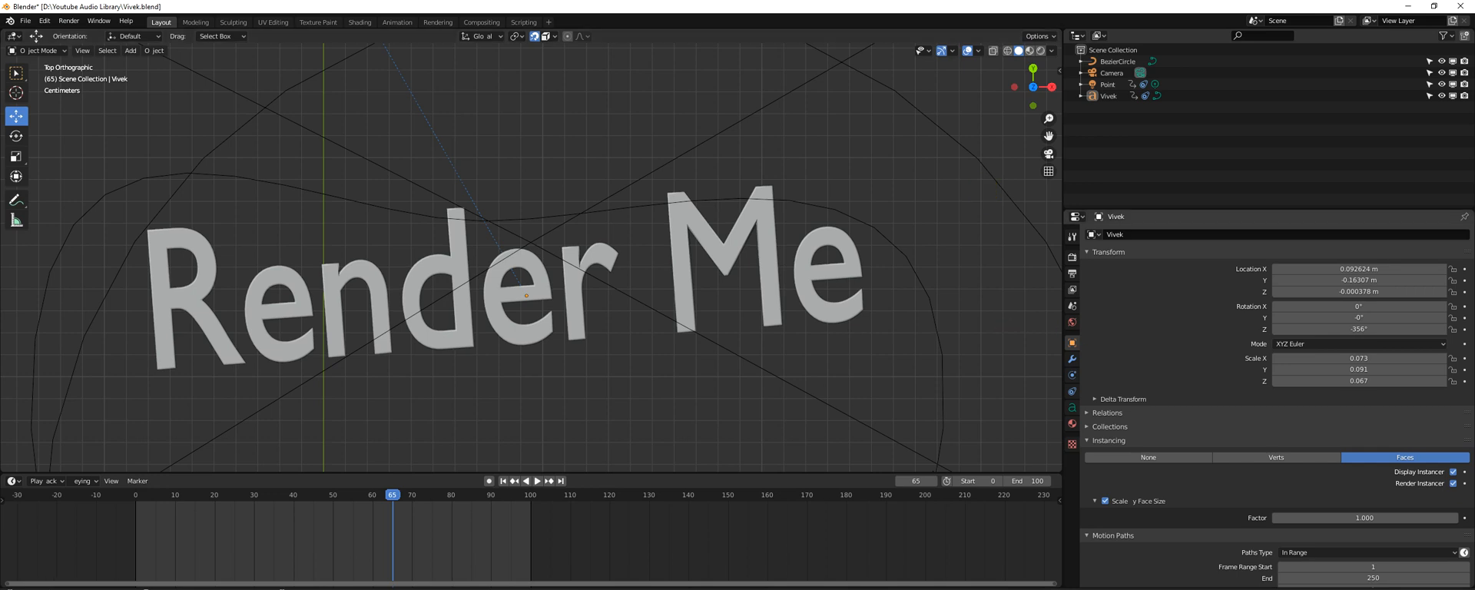
Review the scene's output settings, from encoding and metadata down to the post-processing options.
left_click(1072, 275)
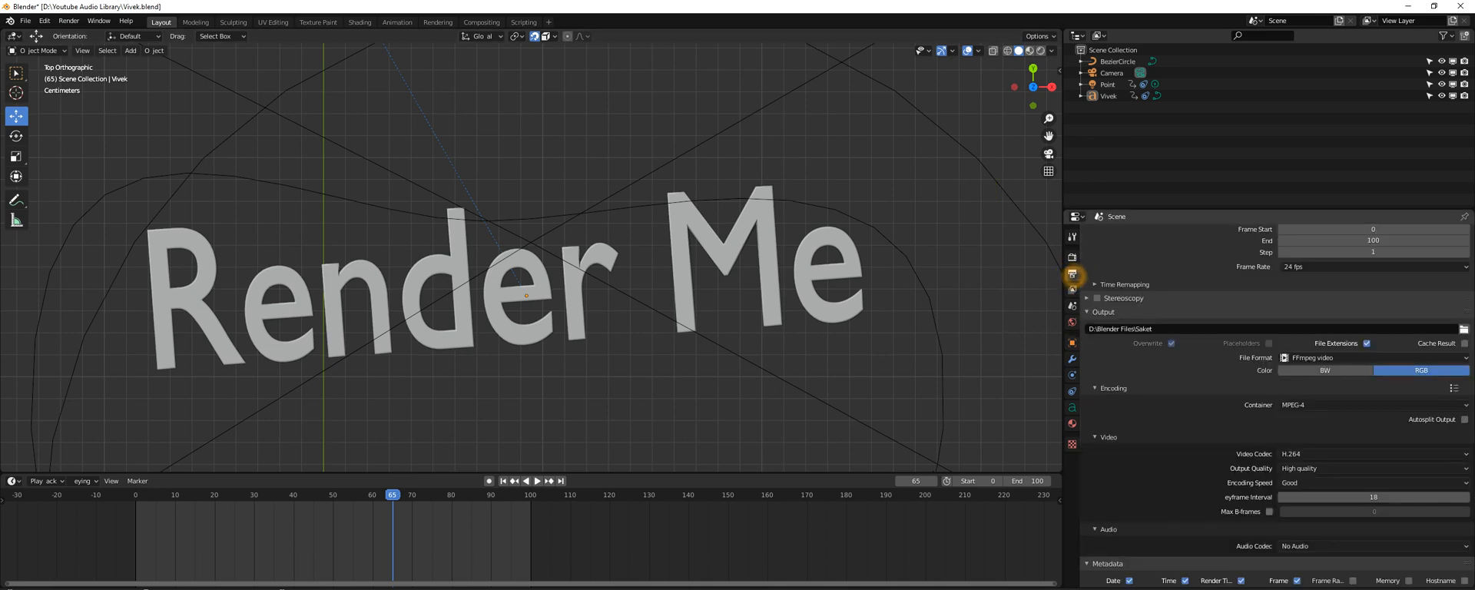
scroll(1215, 423, "down", 4)
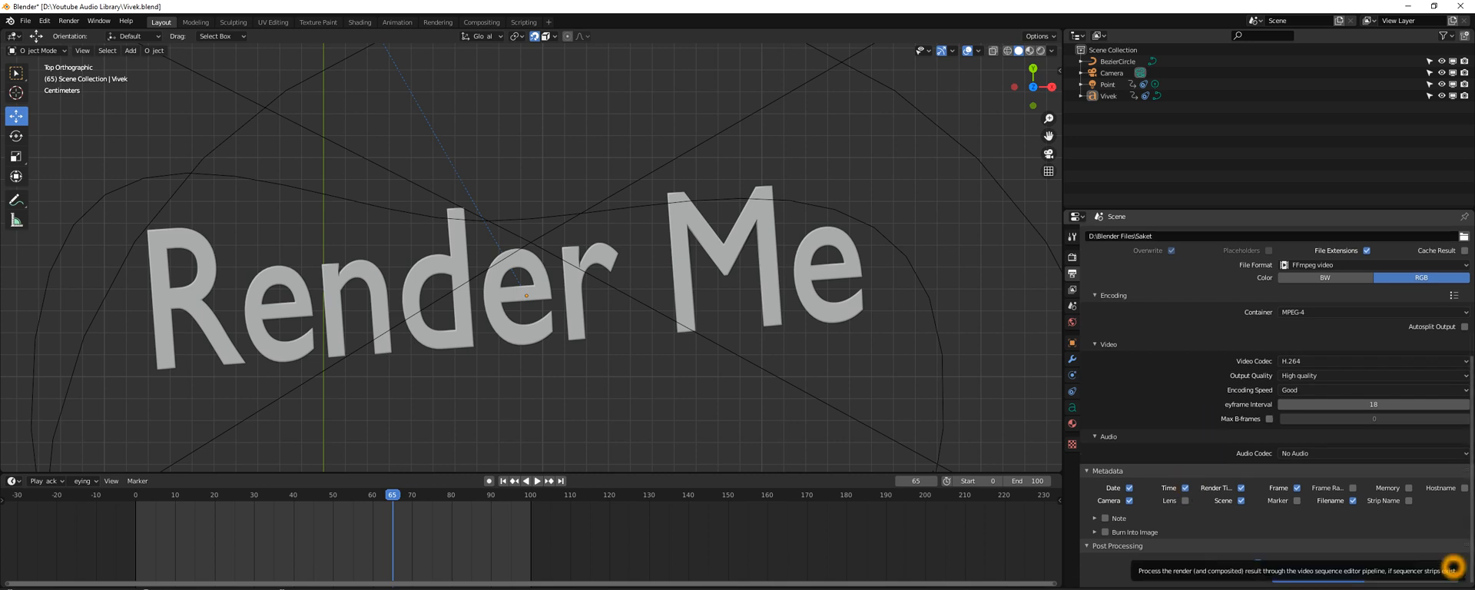
scroll(1100, 551, "up", 1)
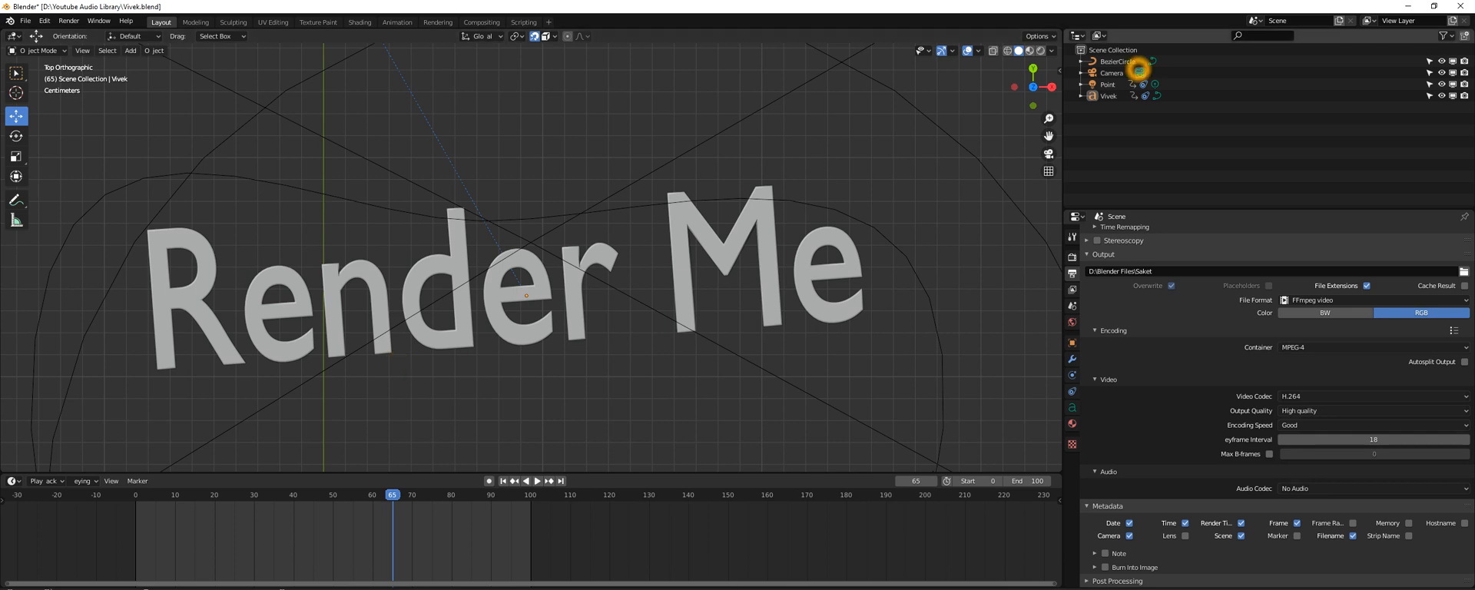
Select the camera, check how the text is framed in camera view, and return to the top view.
left_click(1112, 73)
left_click(734, 260)
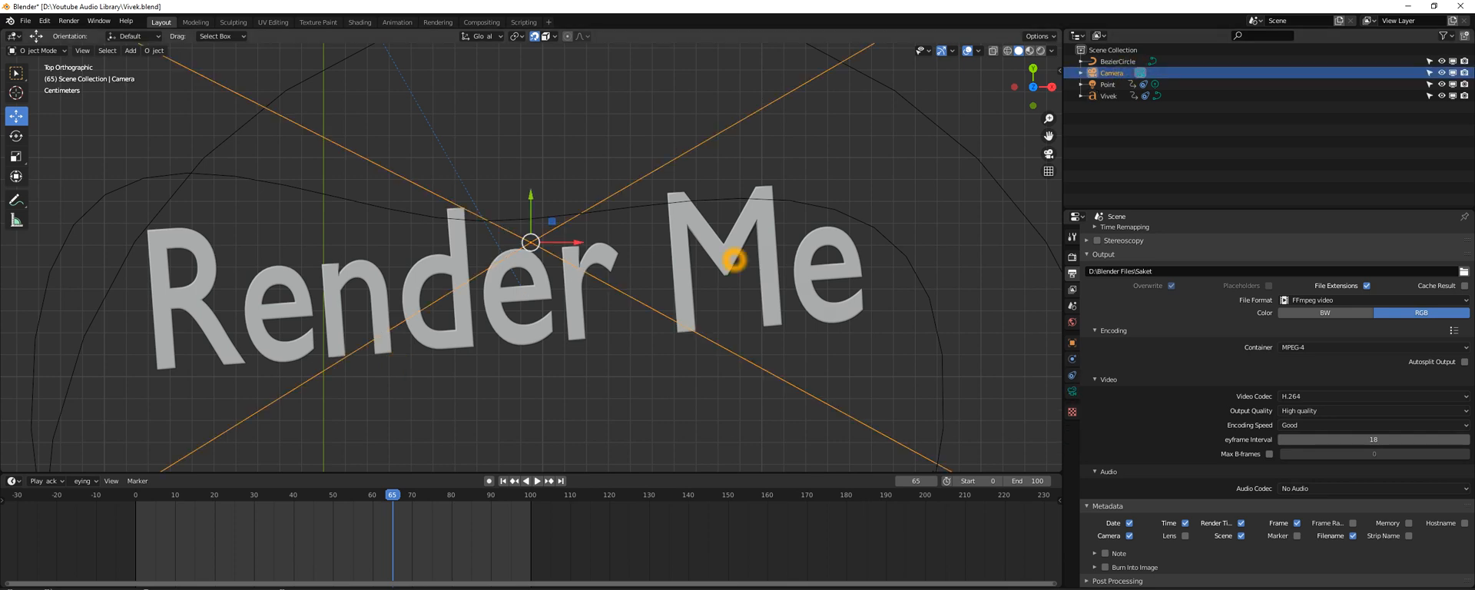
left_click(1048, 154)
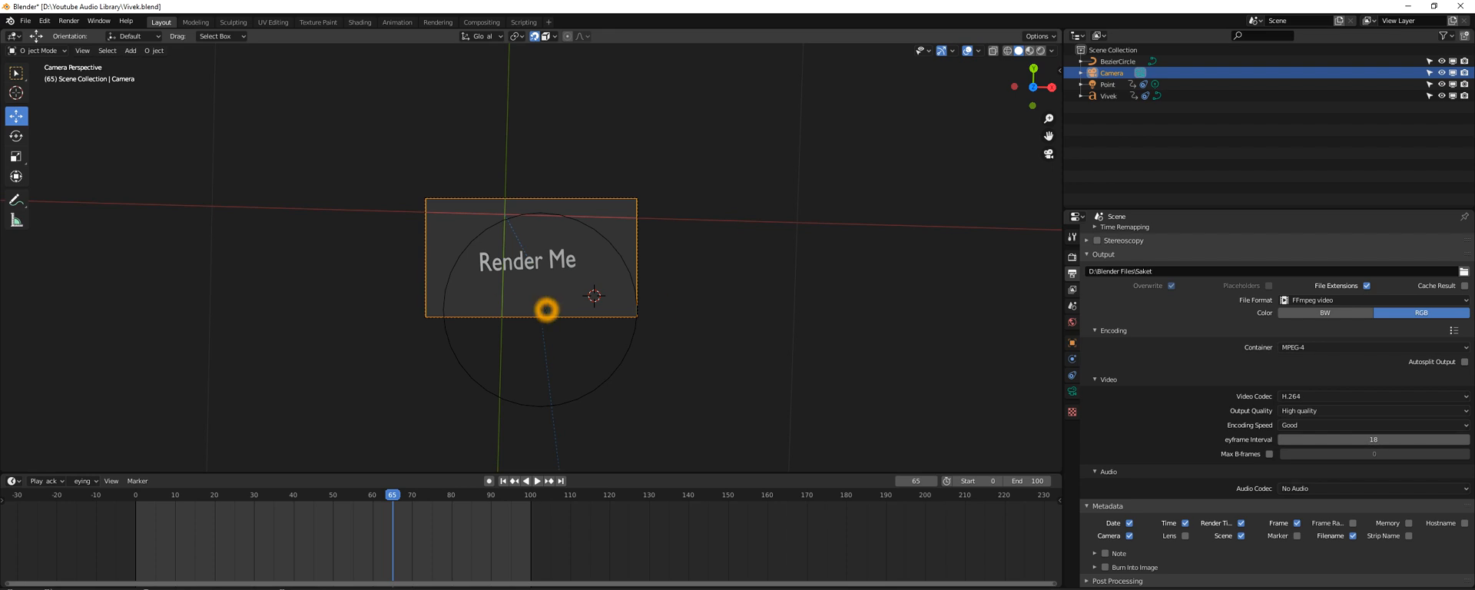
key("KP_7")
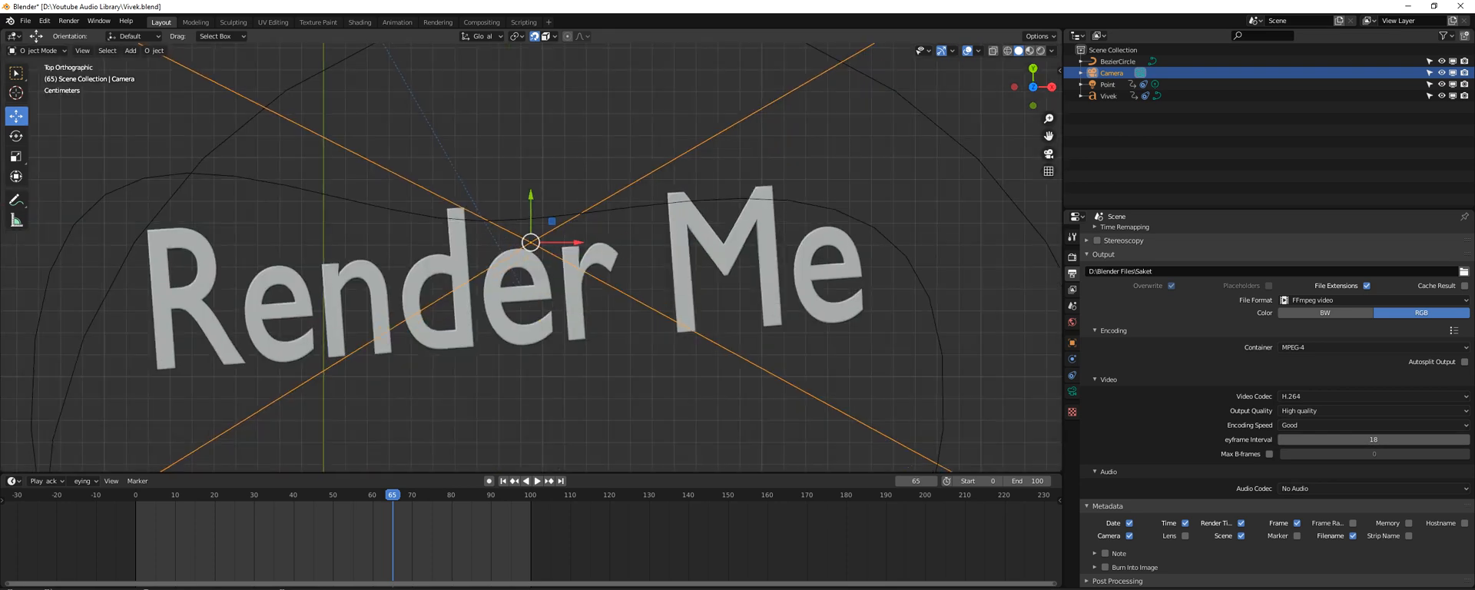
Switch the top view of the text to Rendered shading and deselect the camera.
scroll(543, 312, "down", 2)
scroll(550, 320, "up", 3)
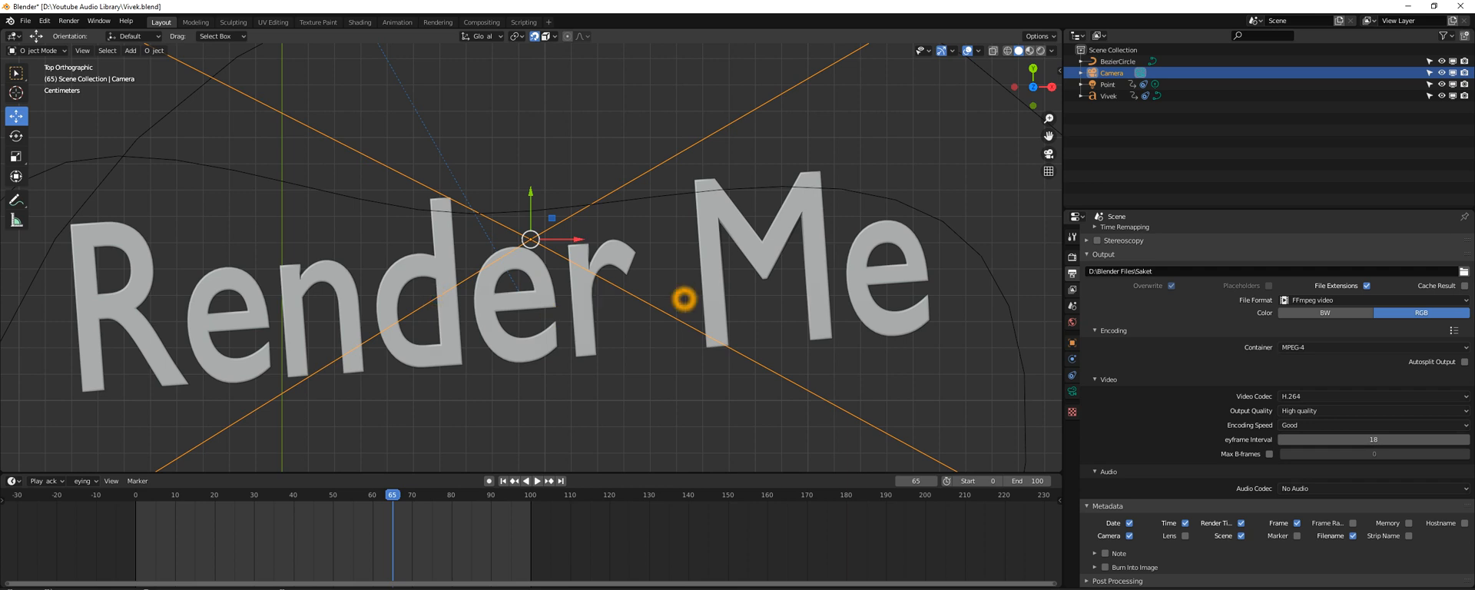
key("z")
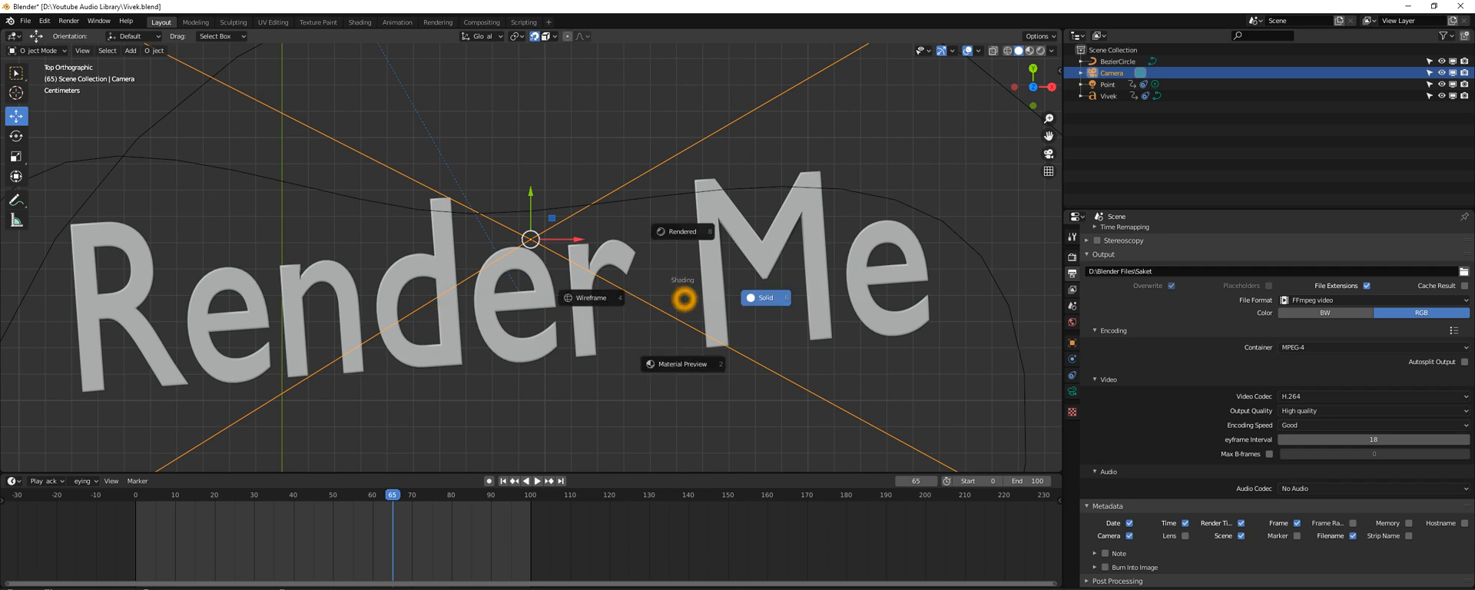
left_click(689, 231)
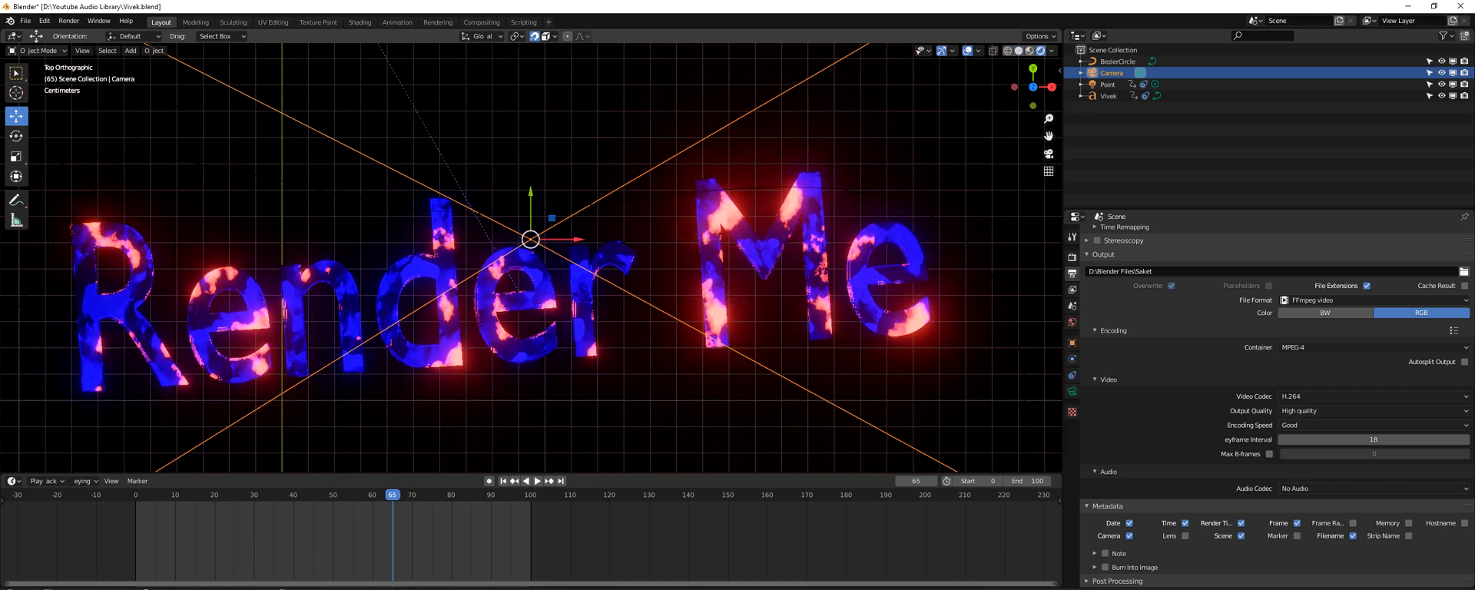
left_click(689, 231)
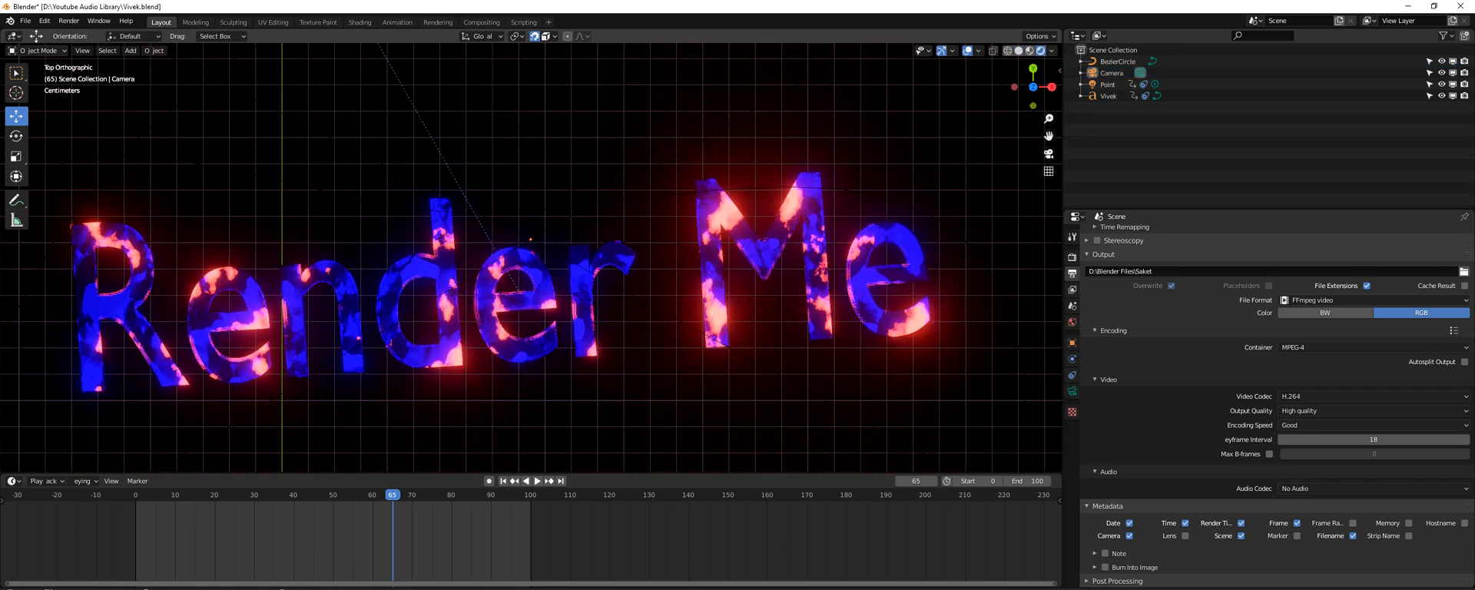
left_click(71, 23)
left_click(95, 46)
left_click(641, 208)
left_click(645, 214)
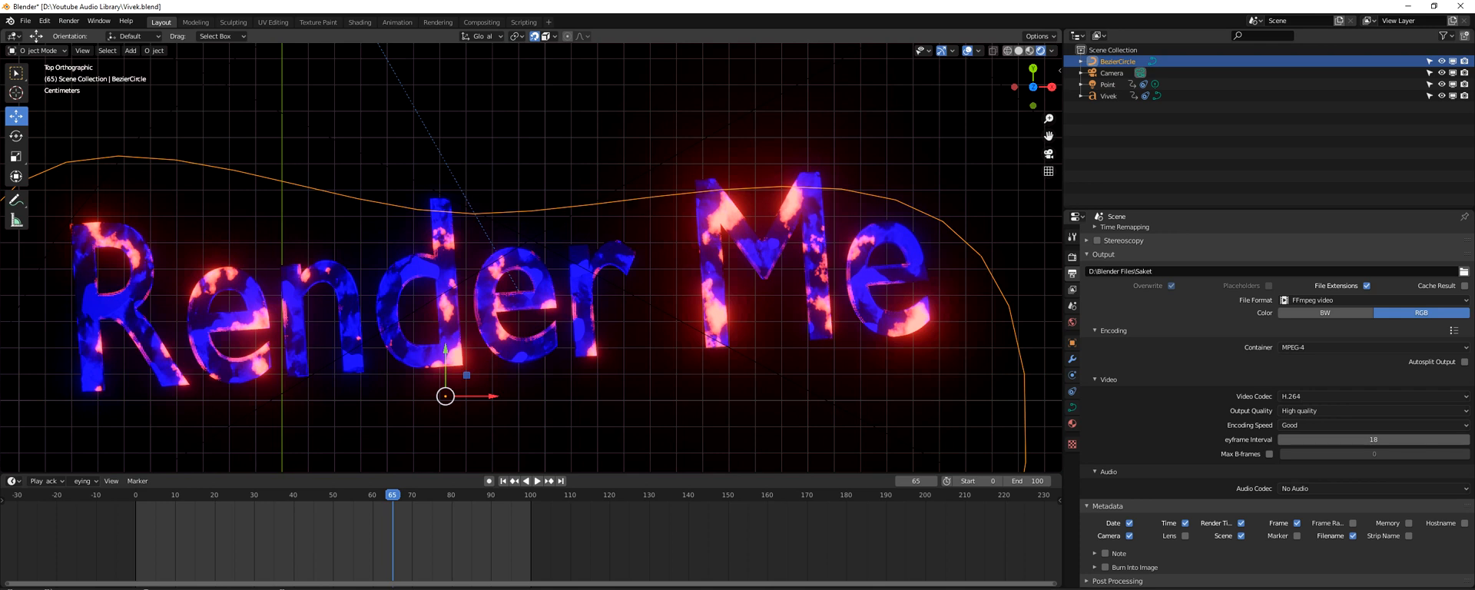
Check the camera's placement around the text in top view, switch to camera view, and select the camera.
left_click(1124, 73)
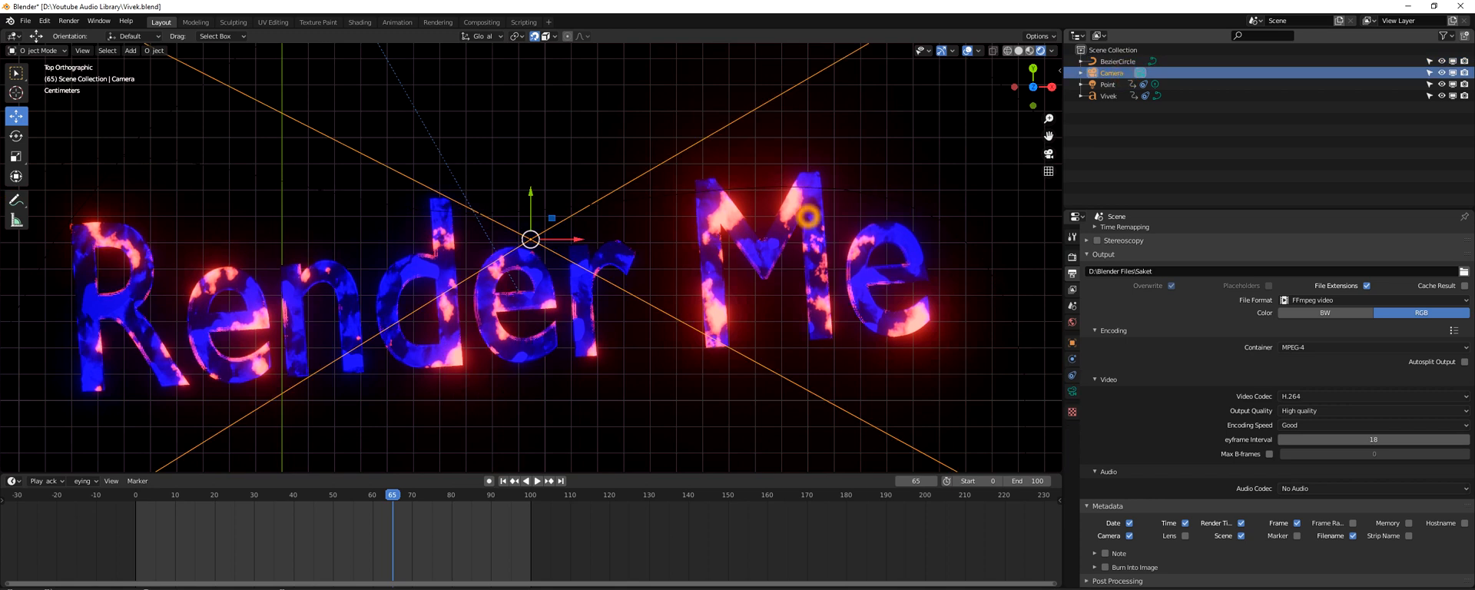
scroll(808, 216, "down", 5)
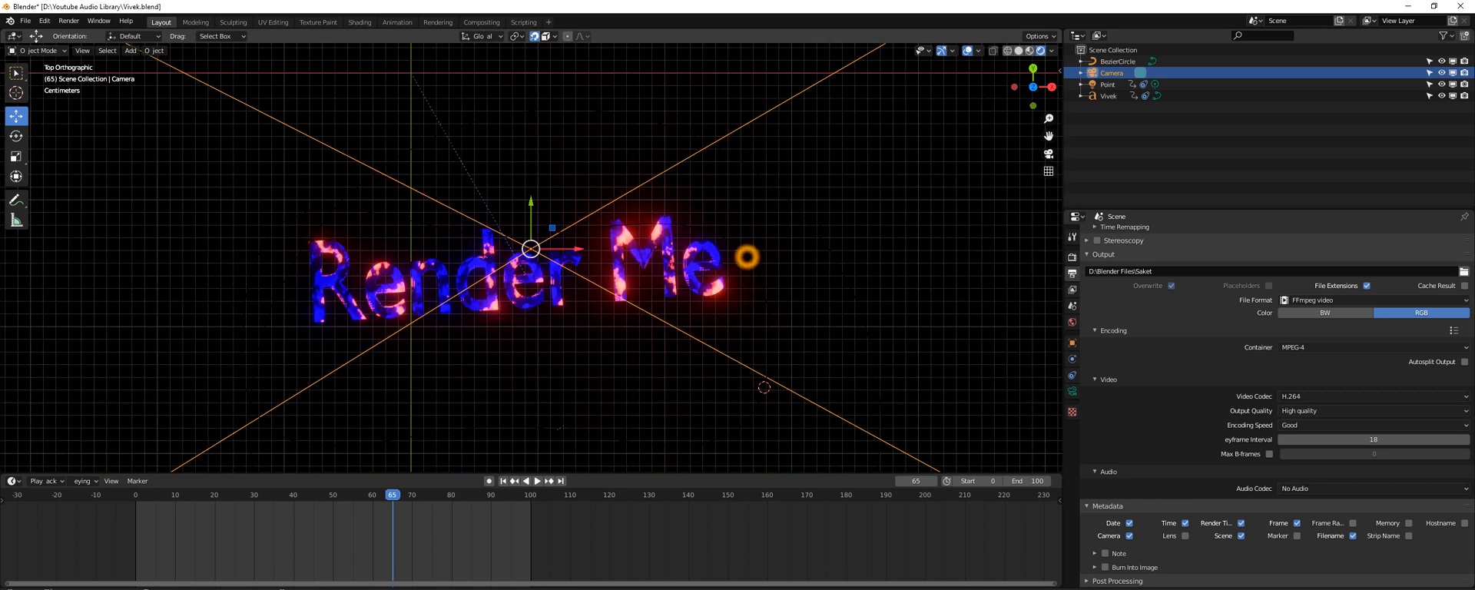
left_click(825, 247)
key("KP_0")
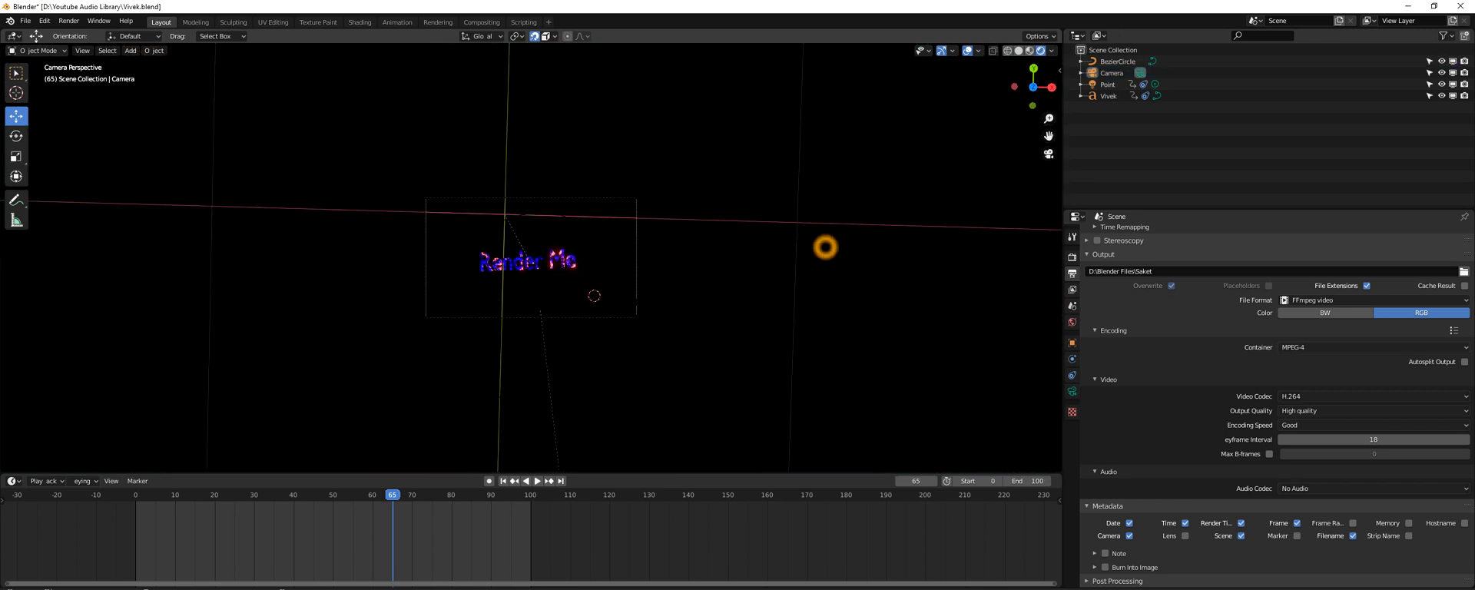
left_click(638, 259)
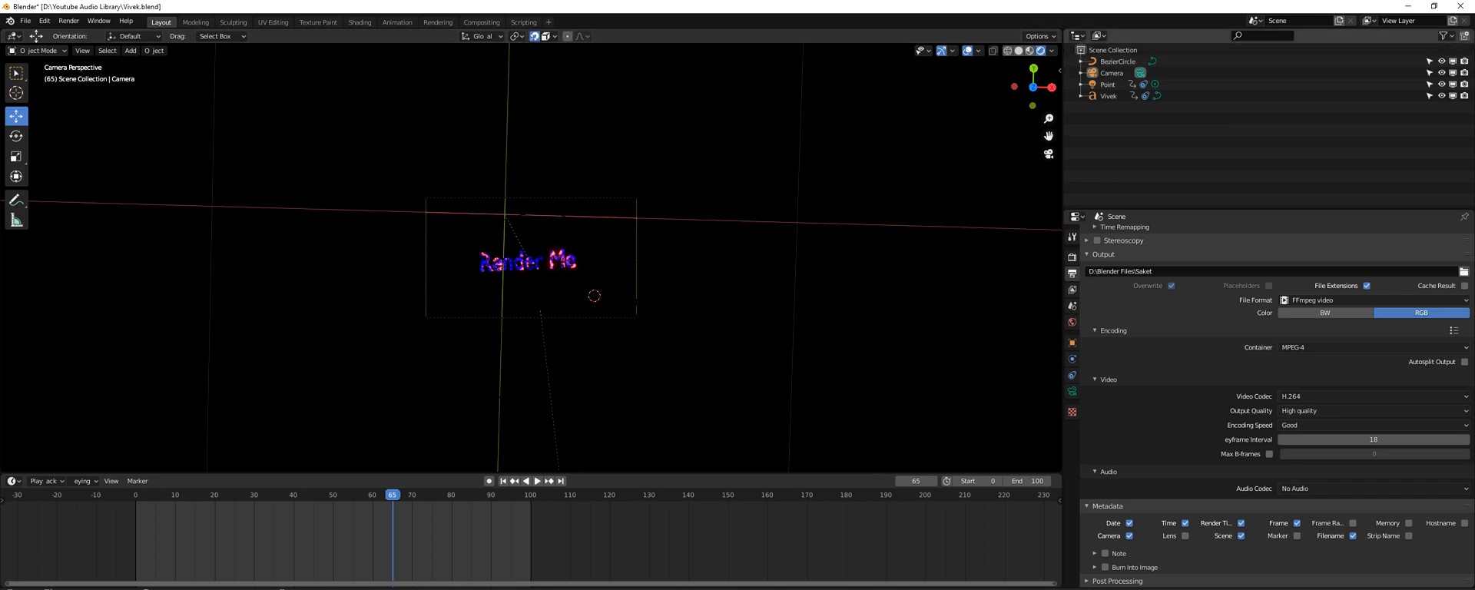
left_click(1116, 72)
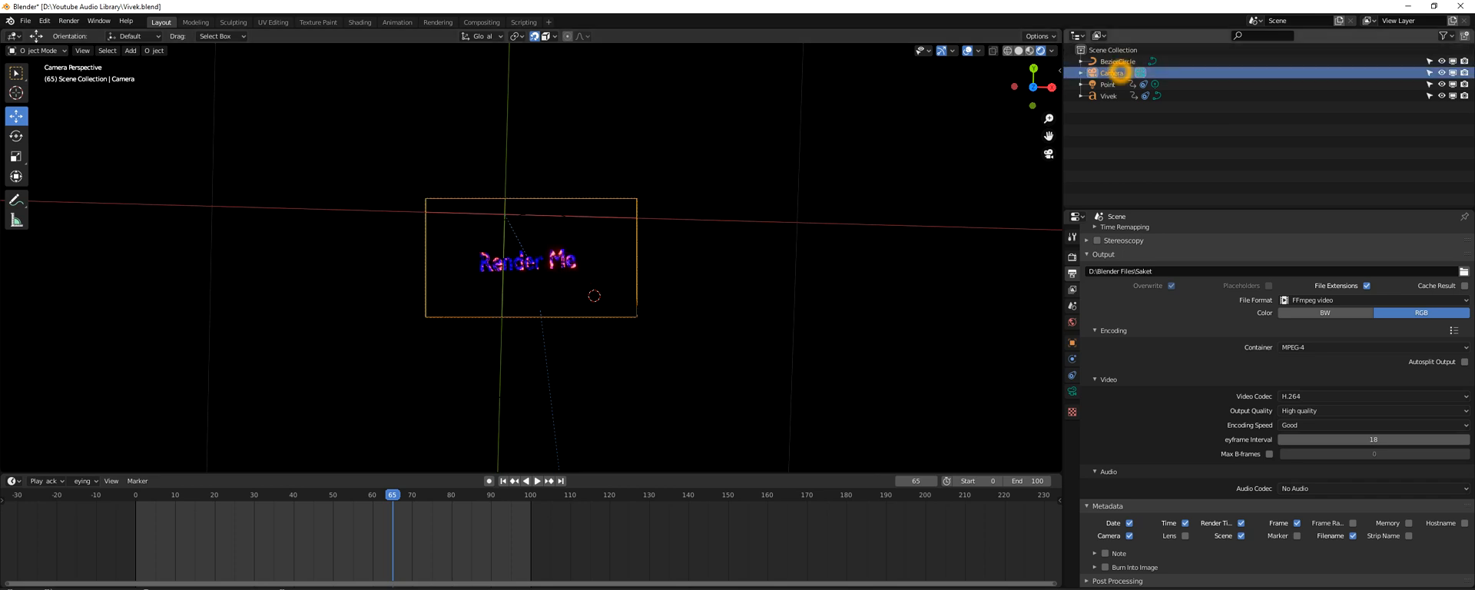